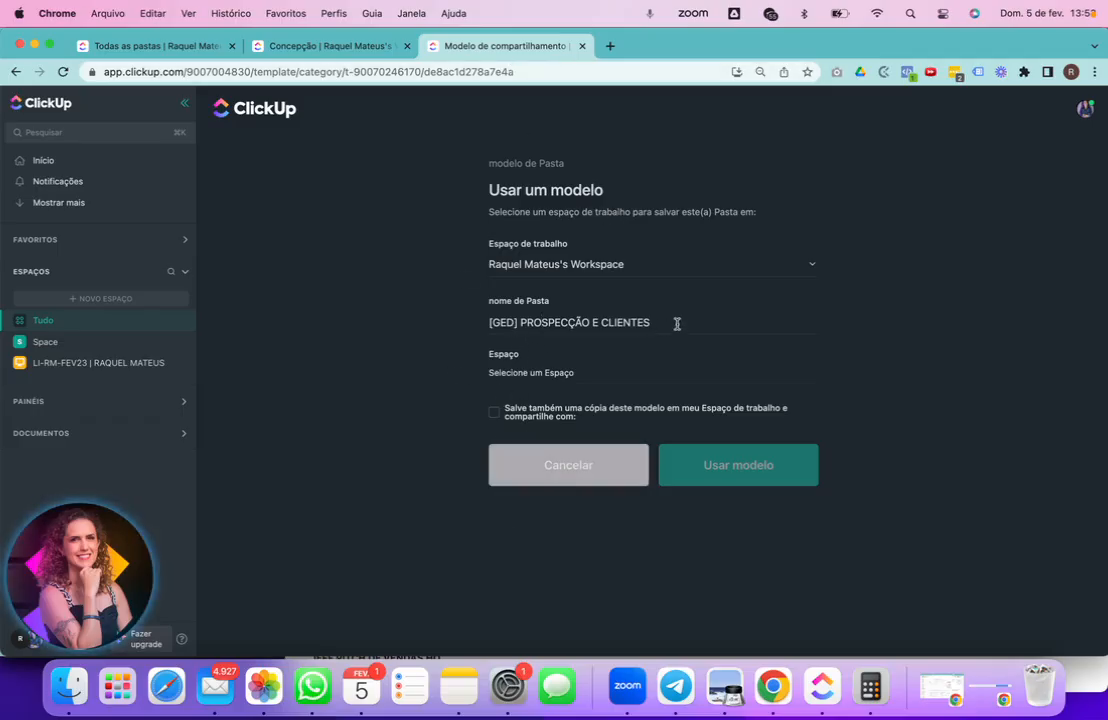
# - Replace the template's default folder name with NEGÓCIO
pyautogui.moveTo(673, 324); pyautogui.dragTo(366, 326)
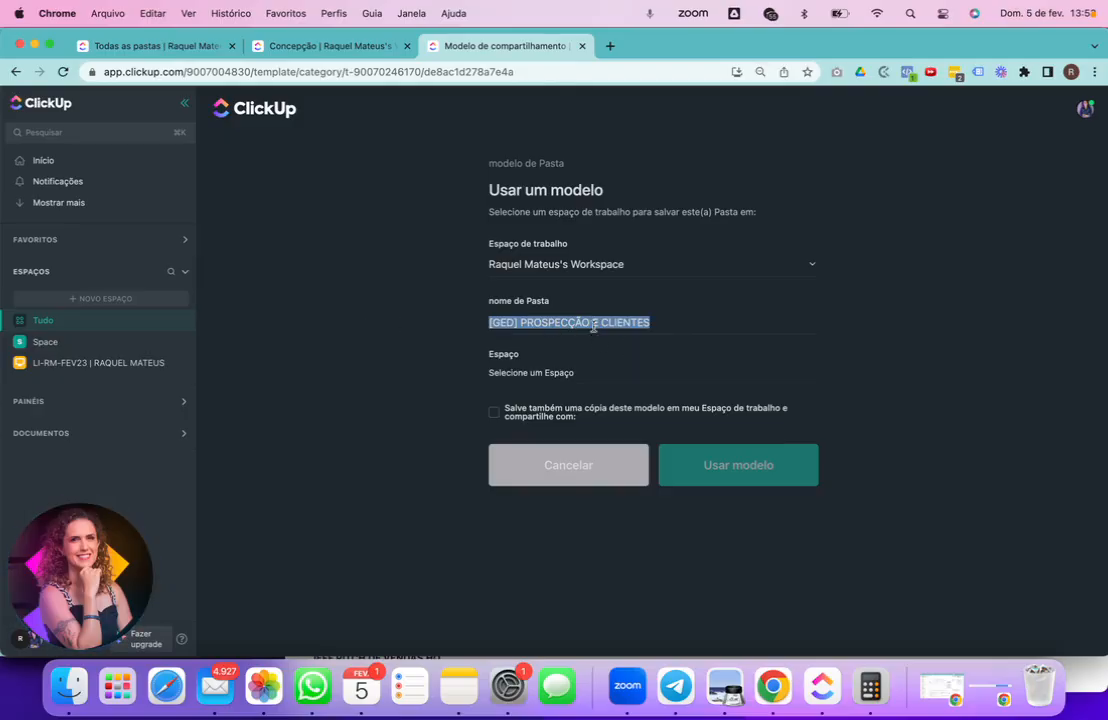
pyautogui.press('Left')
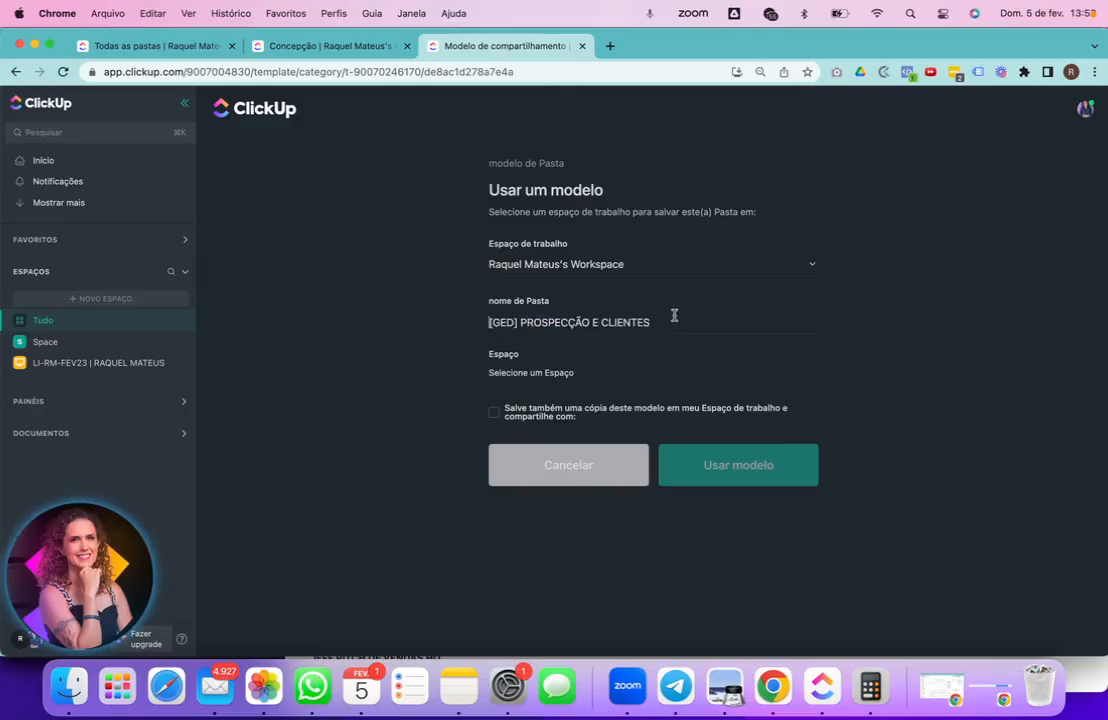
pyautogui.moveTo(673, 322); pyautogui.dragTo(466, 326)
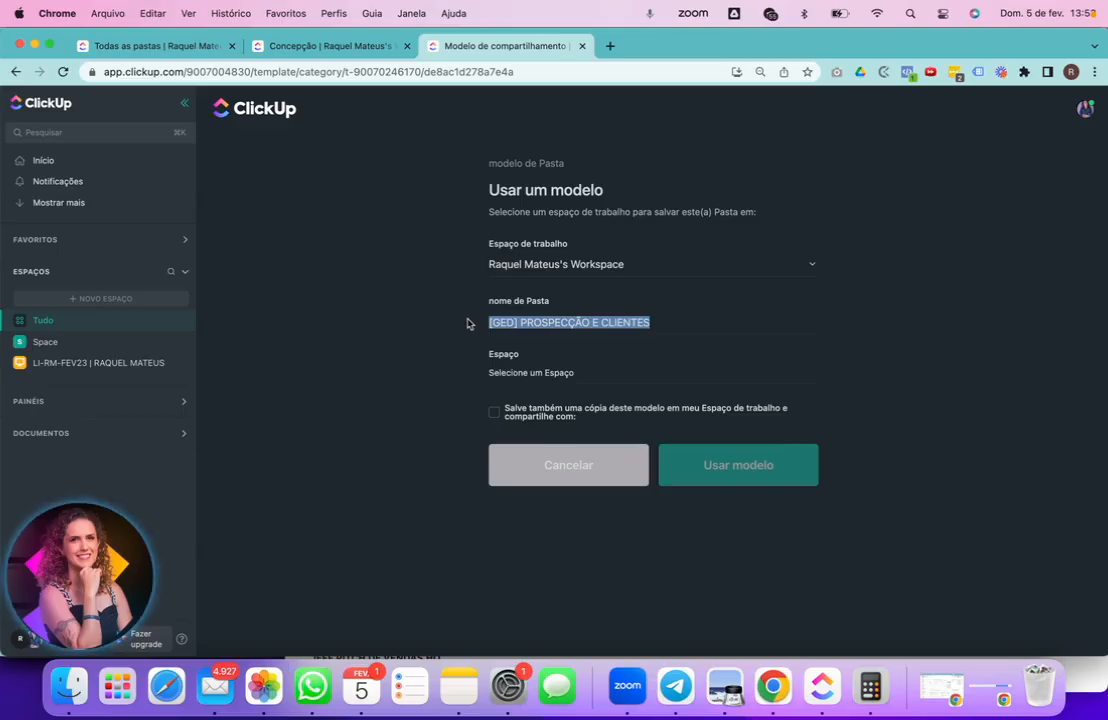
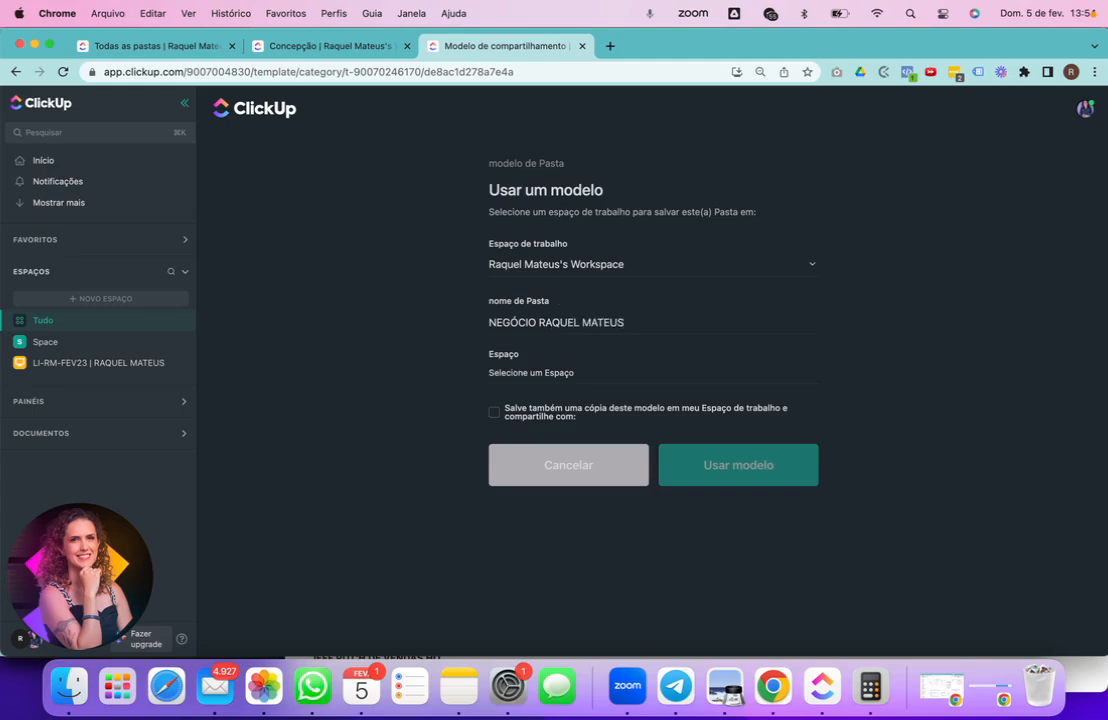
# - Also save a copy of the template, shared with all members
pyautogui.click(518, 420)
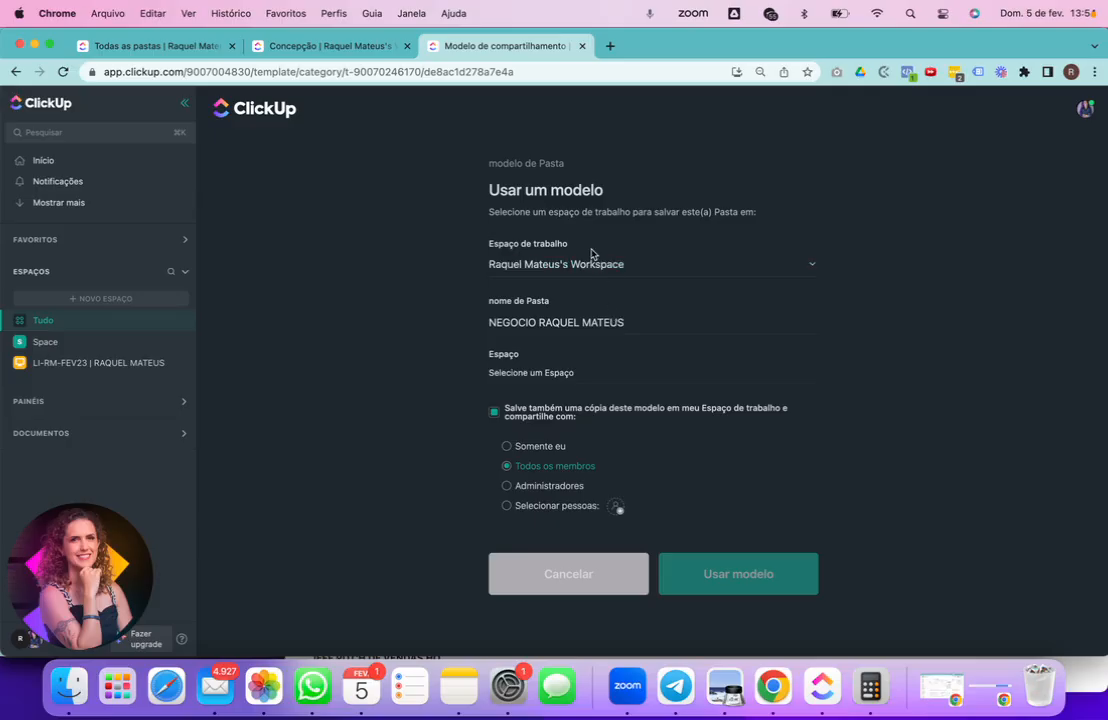
pyautogui.click(534, 450)
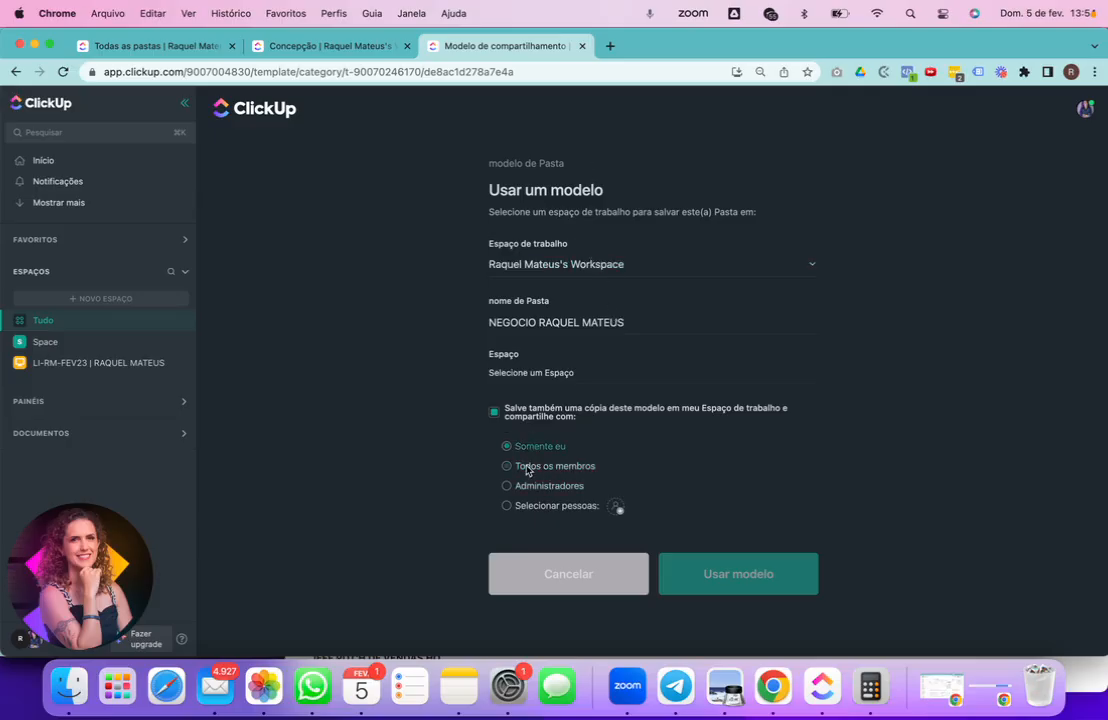
pyautogui.click(494, 412)
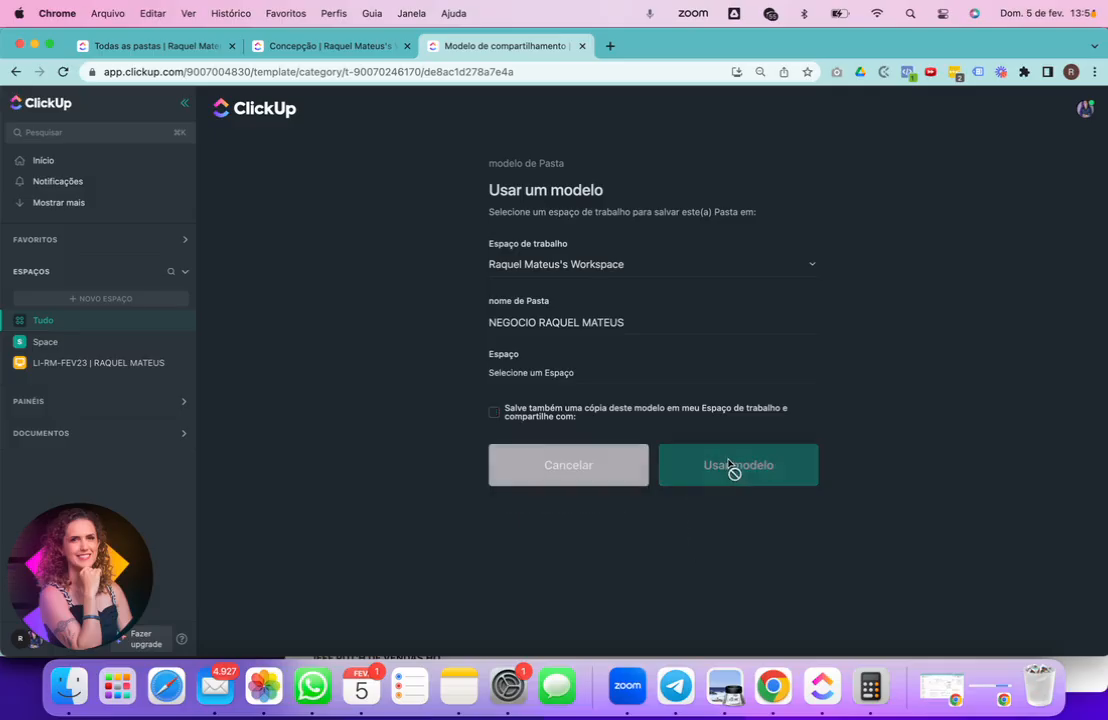
pyautogui.click(560, 374)
pyautogui.click(633, 370)
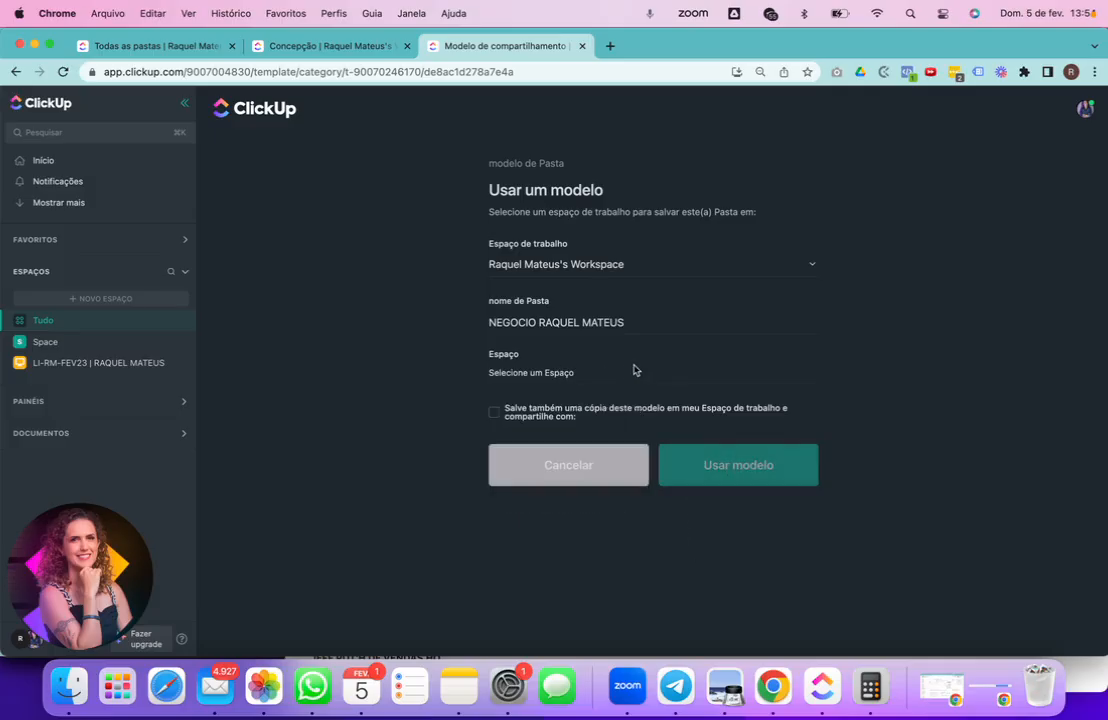
pyautogui.click(533, 416)
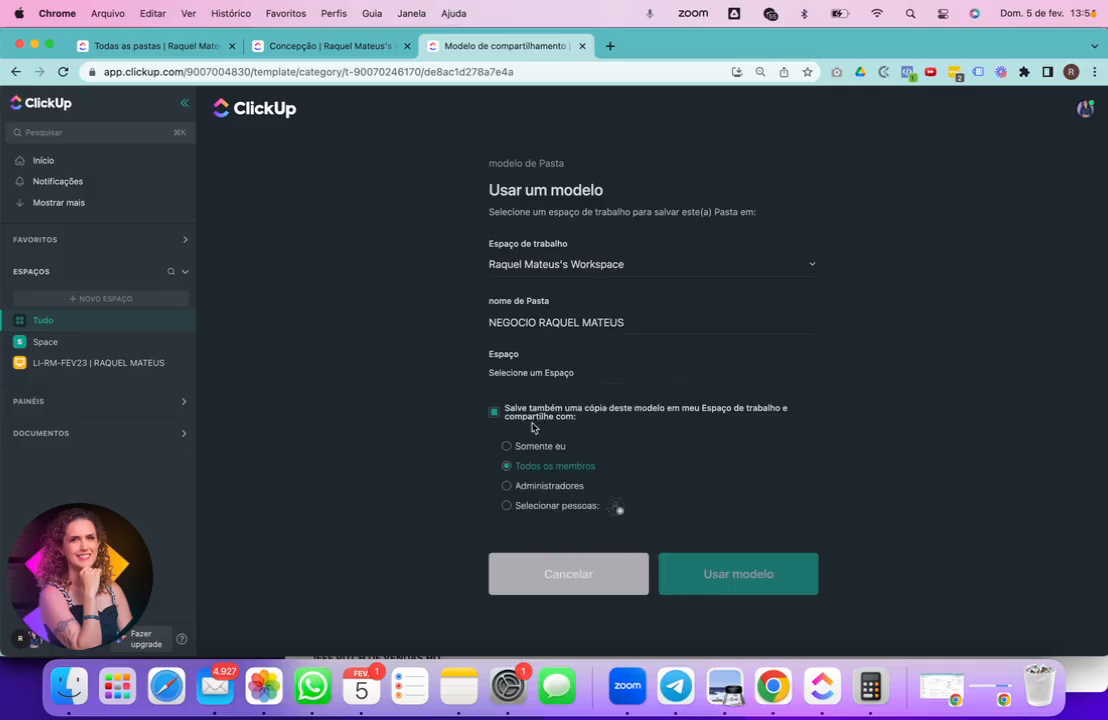
# - Set the destination space to Space and create the folder from the template
pyautogui.click(522, 372)
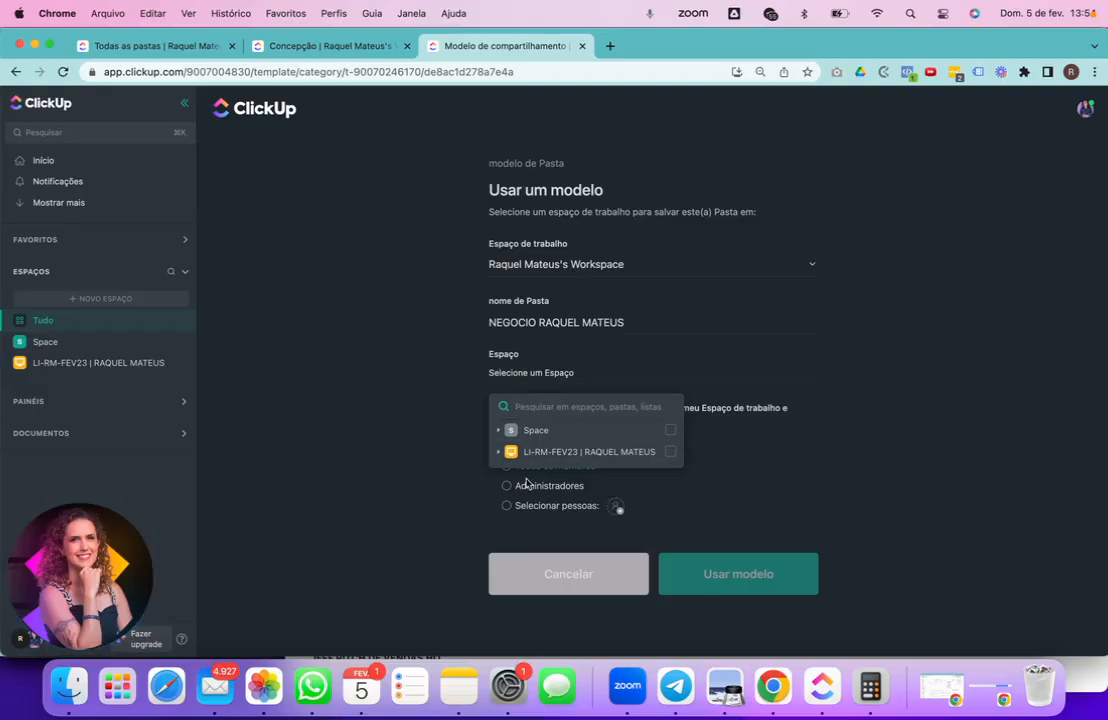
pyautogui.click(669, 433)
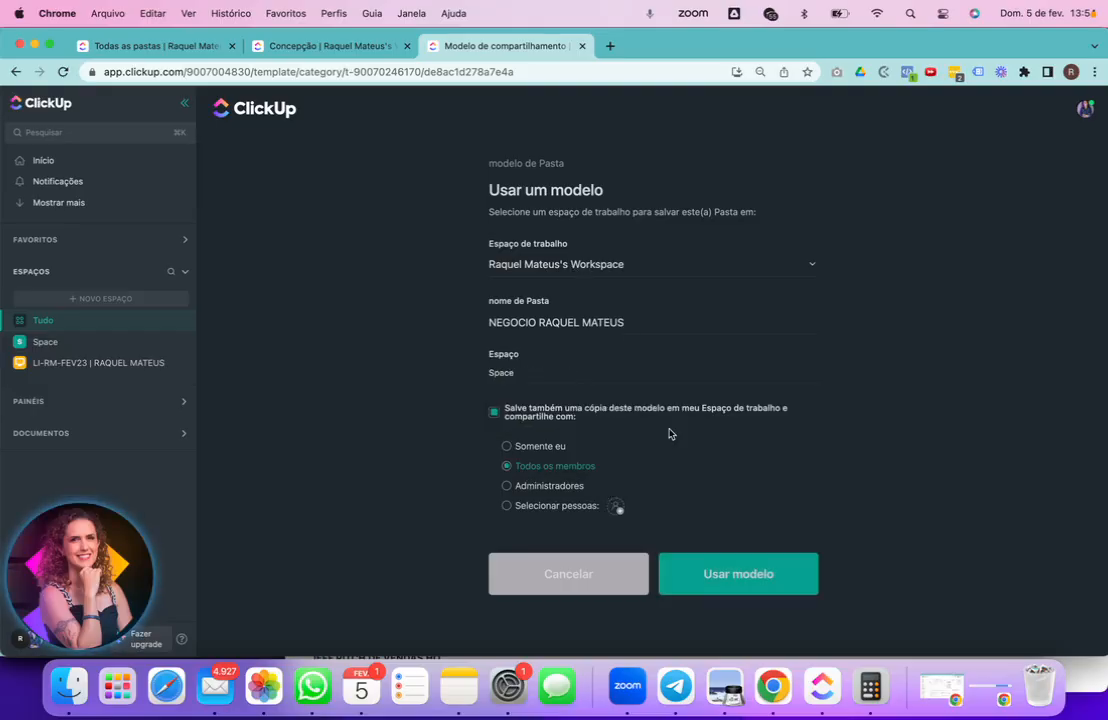
pyautogui.click(743, 576)
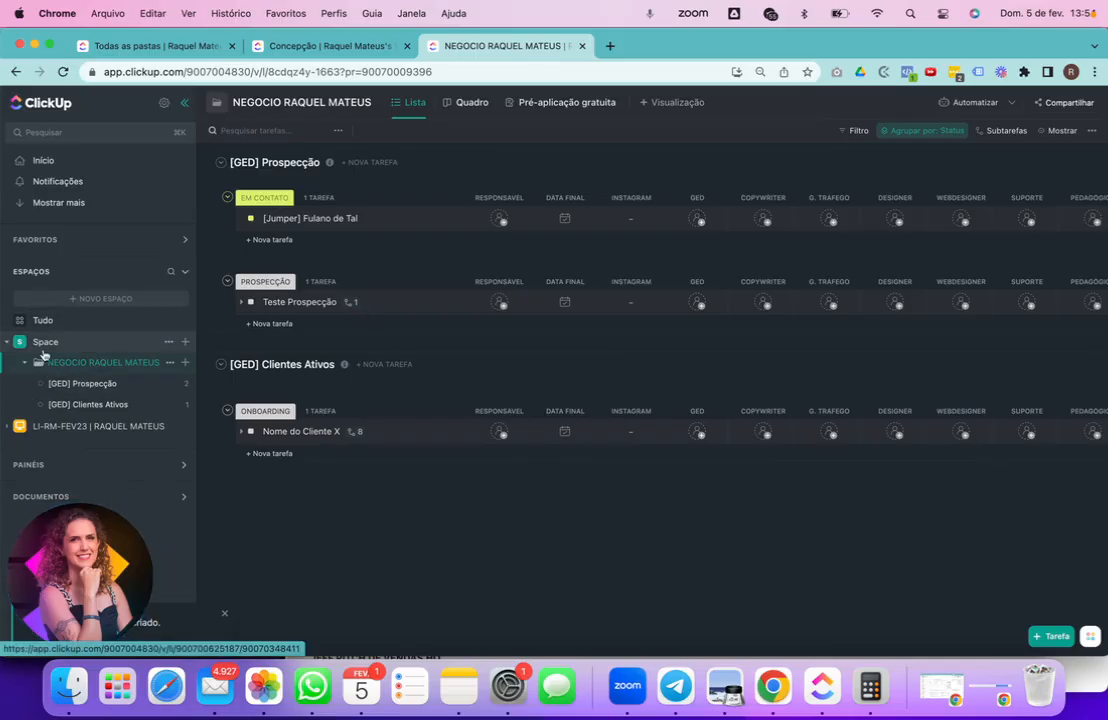
# - Rename the new folder to CRM CLIENTES, then open its [GED] Prospecção list
pyautogui.click(169, 363)
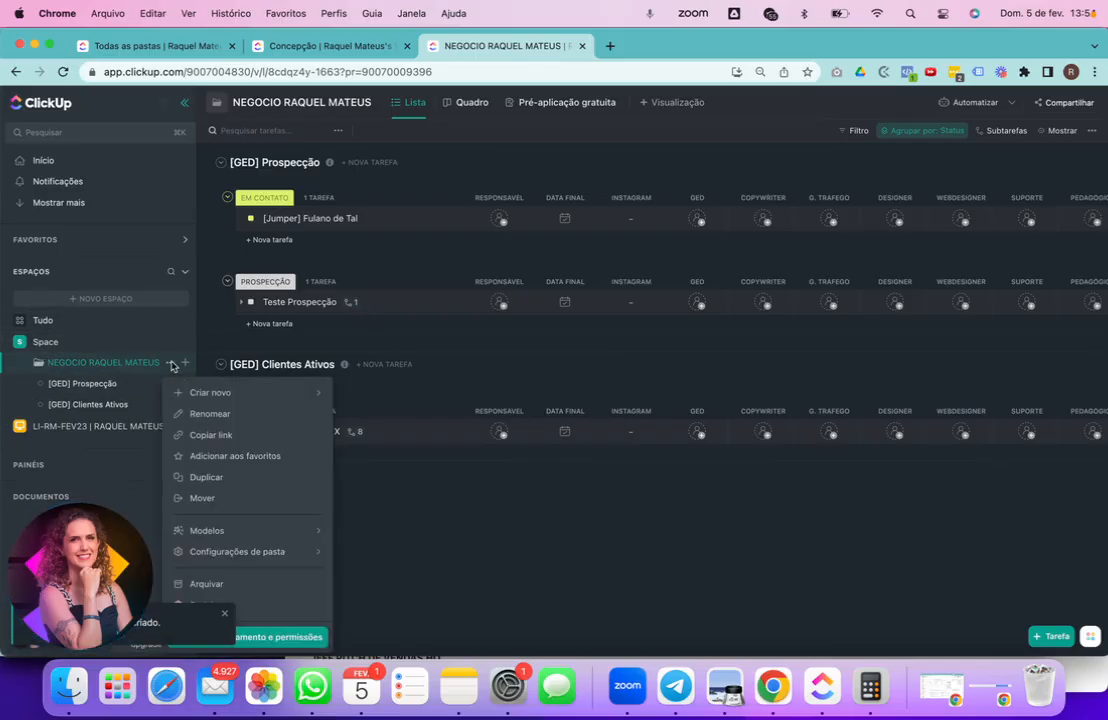
pyautogui.click(200, 414)
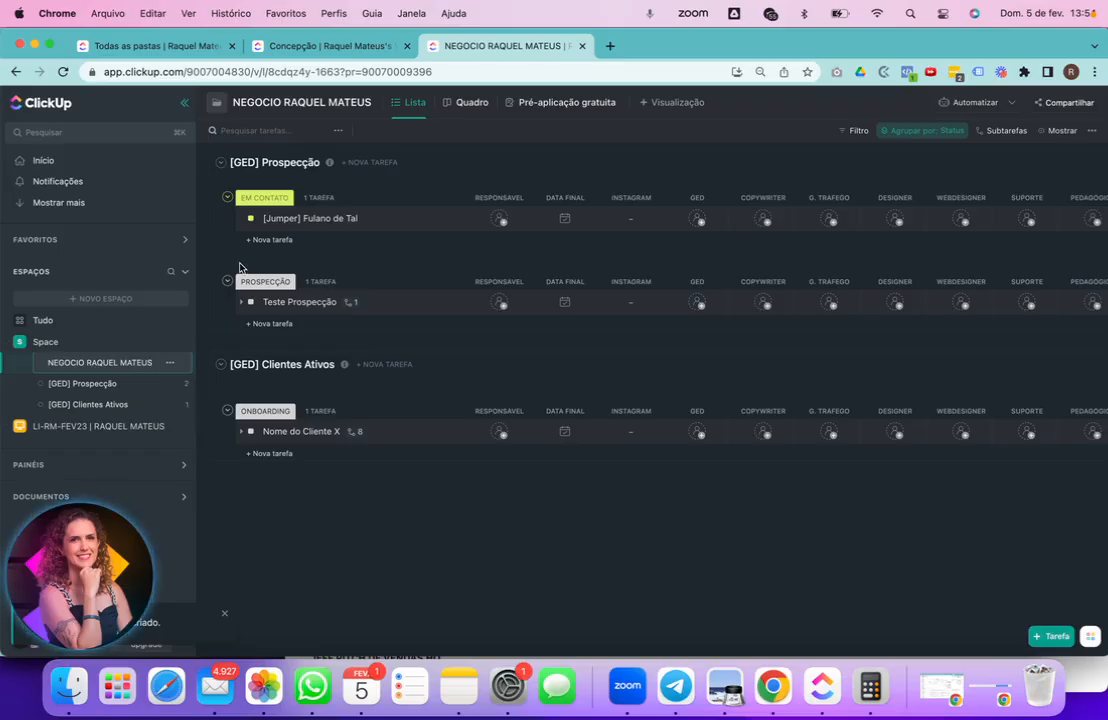
pyautogui.press('super+a')
pyautogui.write('CRM CLIE')
pyautogui.press('Return')
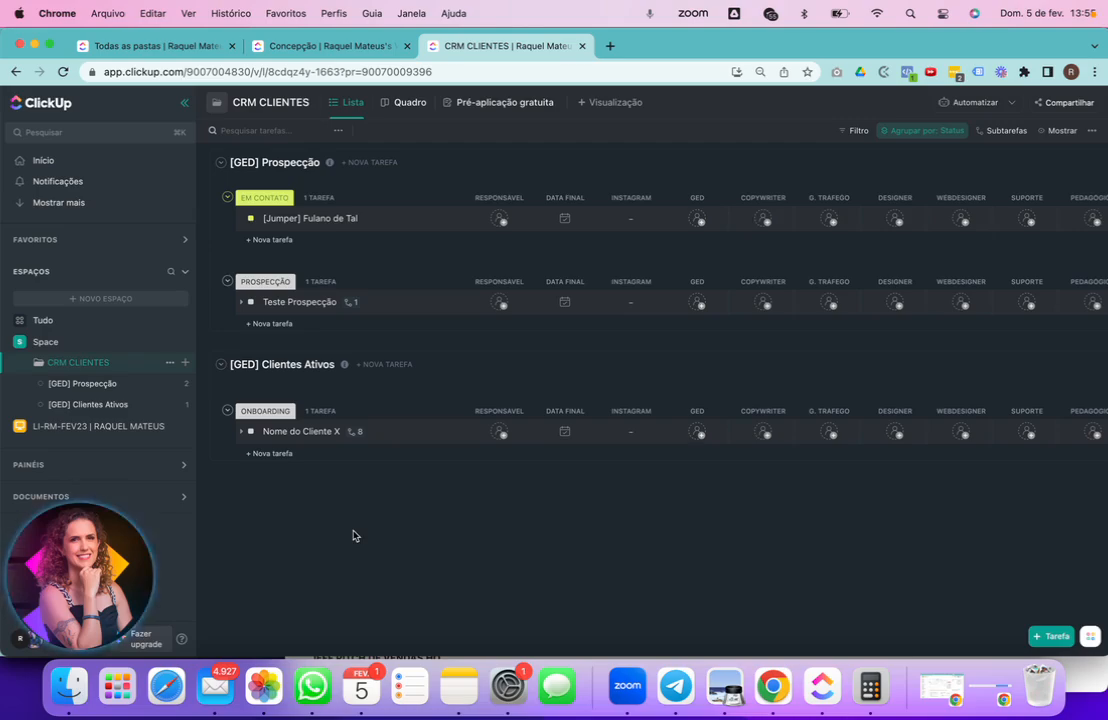
pyautogui.click(75, 386)
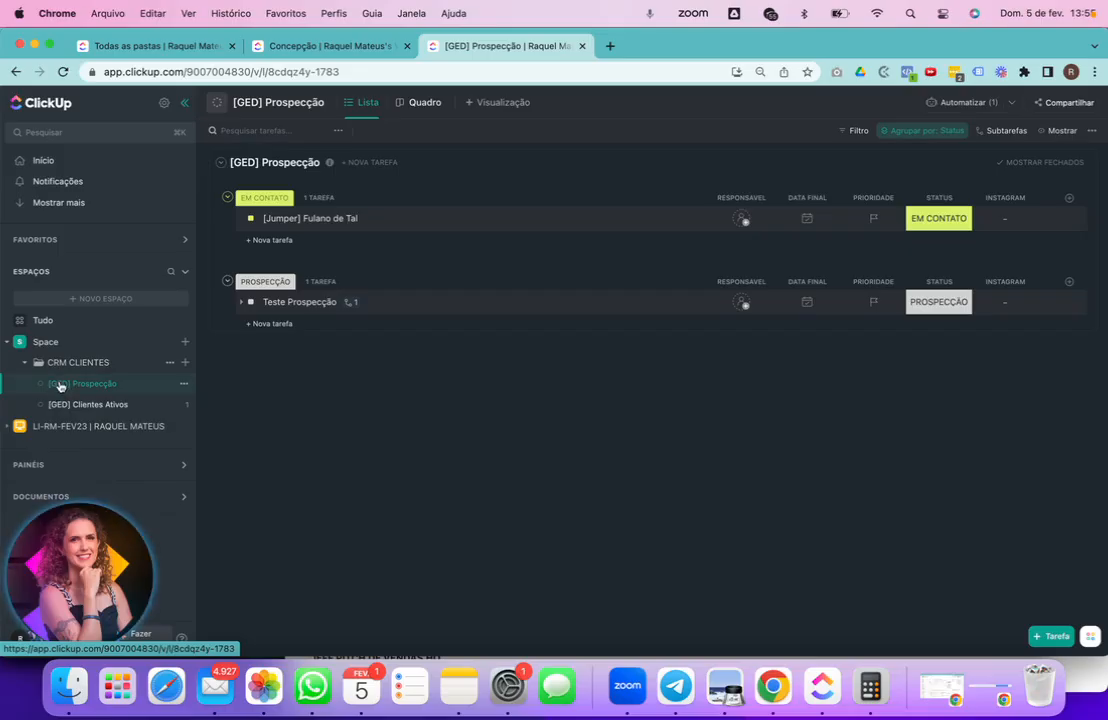
# - Rename the [GED] Prospecção list to [GratidOM] Prospecção
pyautogui.click(184, 384)
pyautogui.click(246, 350)
pyautogui.moveTo(69, 384); pyautogui.dragTo(56, 384)
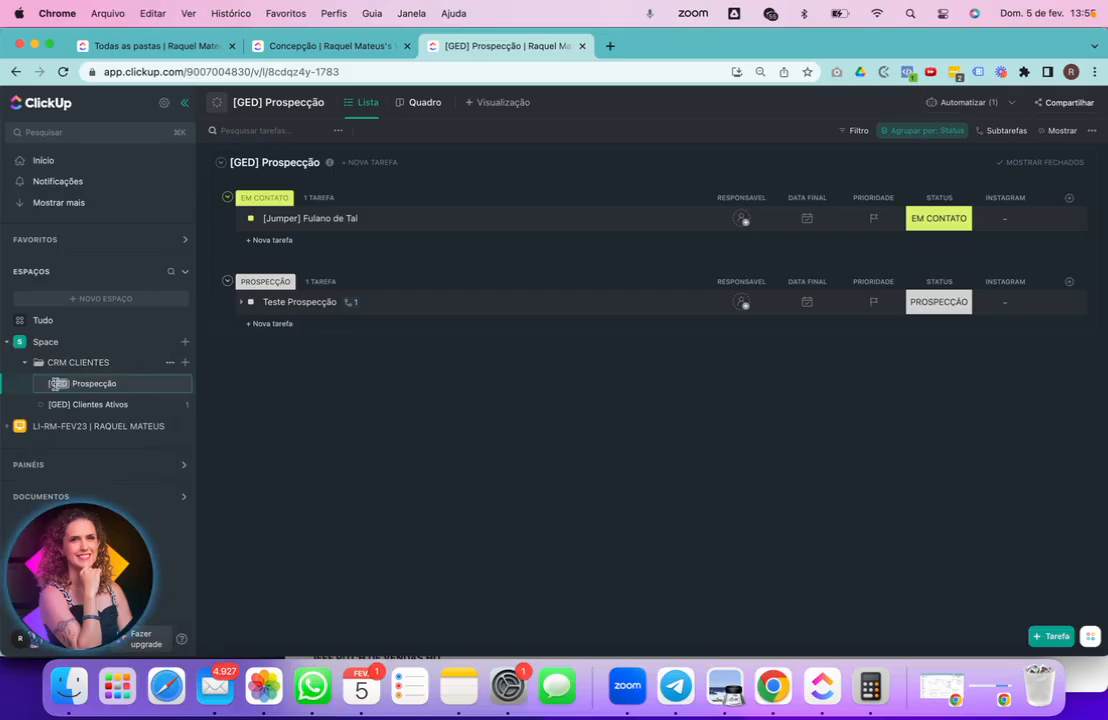
pyautogui.press('Return')
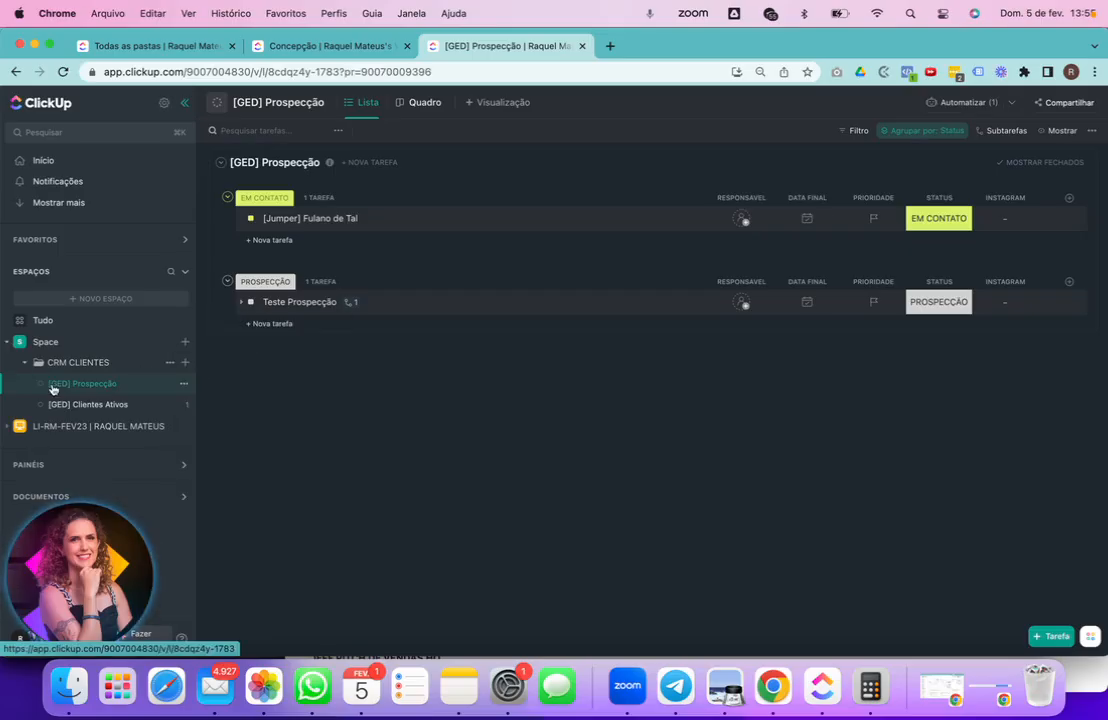
pyautogui.click(184, 384)
pyautogui.click(236, 351)
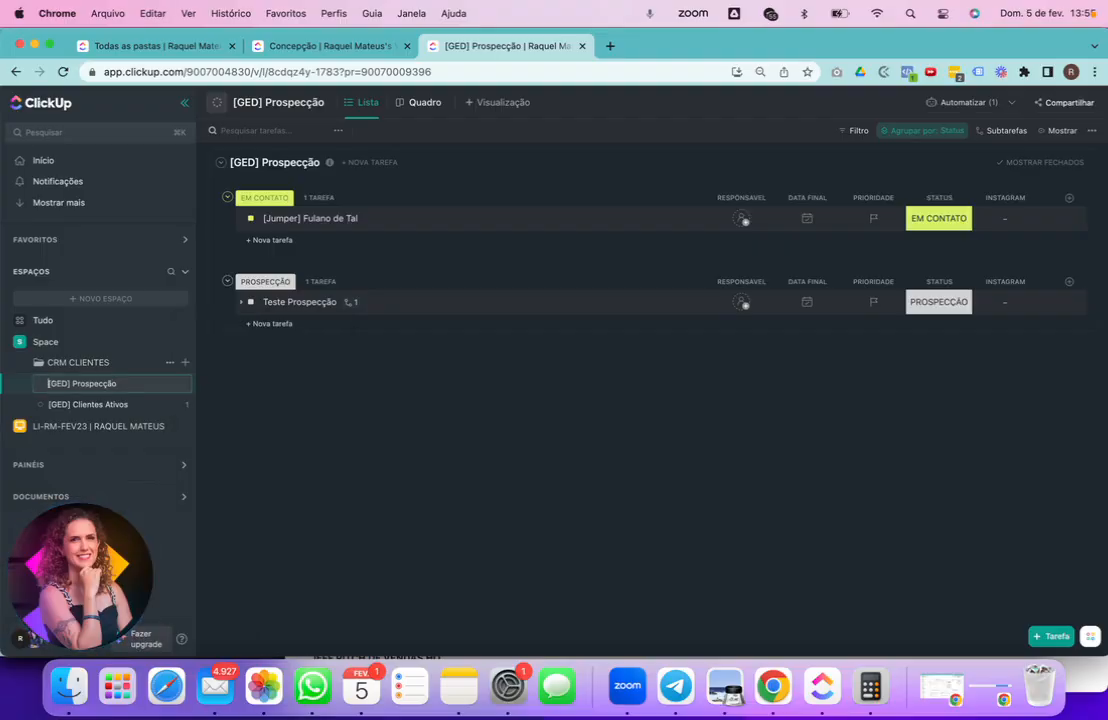
pyautogui.moveTo(51, 384); pyautogui.dragTo(62, 384)
pyautogui.write('Gratido')
pyautogui.write('ão')
pyautogui.press('shift+super+Left')
pyautogui.press('super+c')
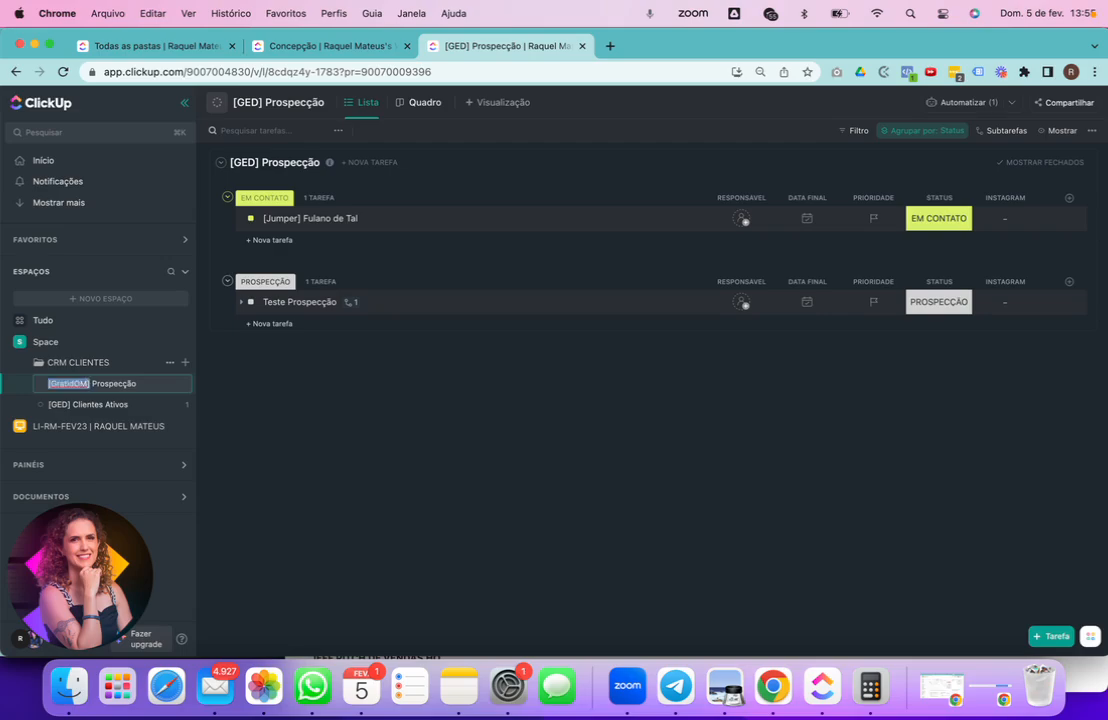
# - Rename the [GED] Clientes Ativos list to [GratidOM] Clientes Ativos
pyautogui.click(158, 406)
pyautogui.click(183, 404)
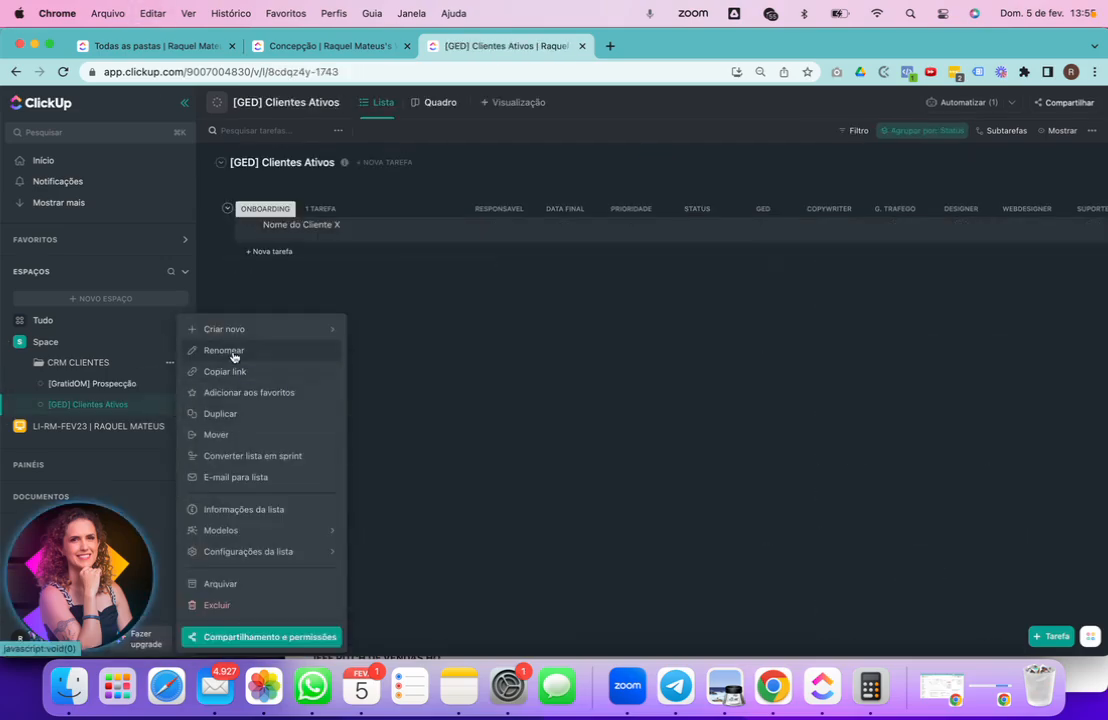
pyautogui.click(234, 352)
pyautogui.press('super+Left')
pyautogui.press('super+v')
pyautogui.press('Return')
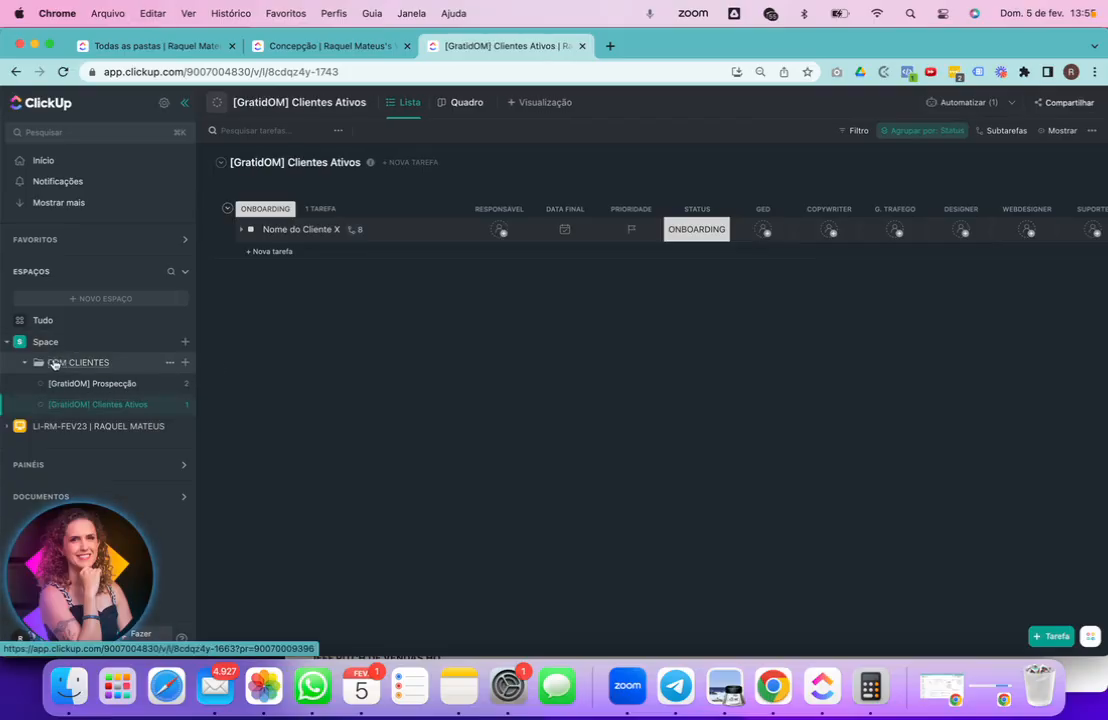
# - Rename the folder to [GratidOM] CRM CLIENTES
pyautogui.click(169, 362)
pyautogui.click(216, 416)
pyautogui.press('Up')
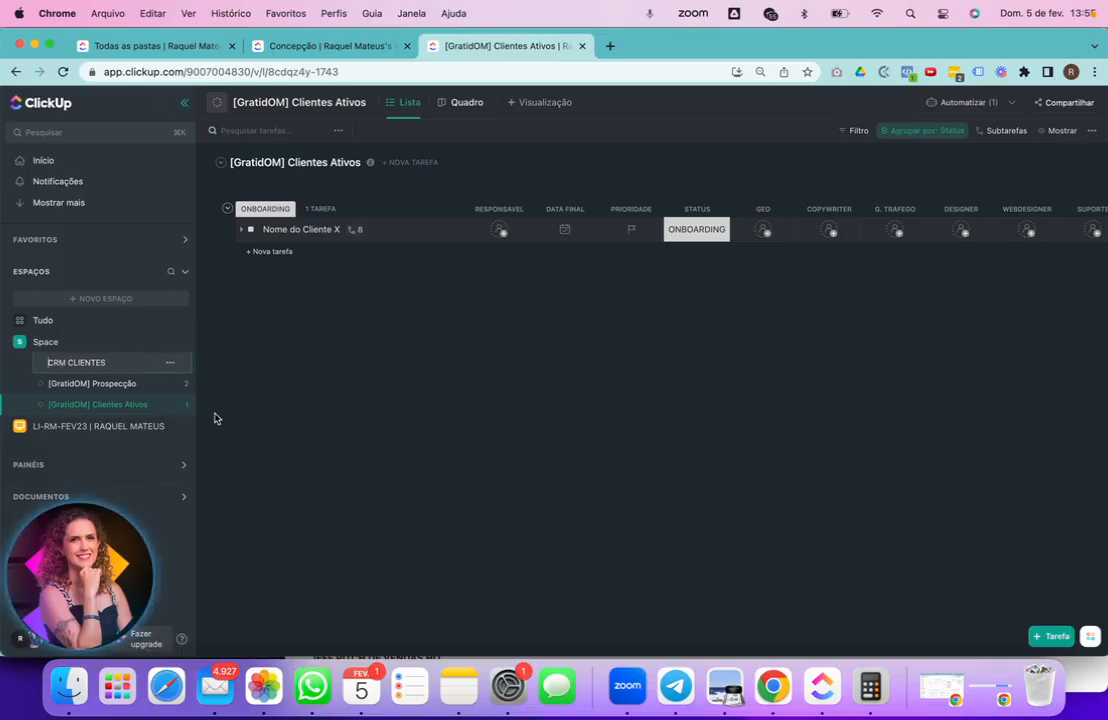
pyautogui.write('[]')
pyautogui.press('super+v')
pyautogui.press('super+z')
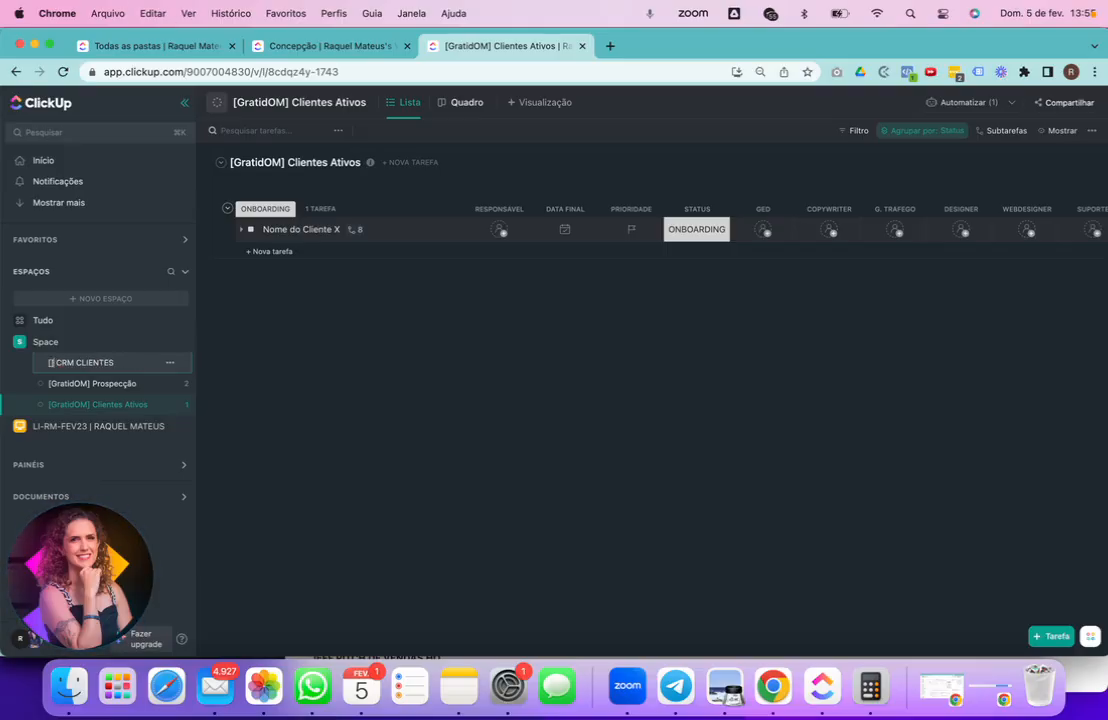
pyautogui.press('BackSpace')
pyautogui.press('BackSpace')
pyautogui.press('super+v')
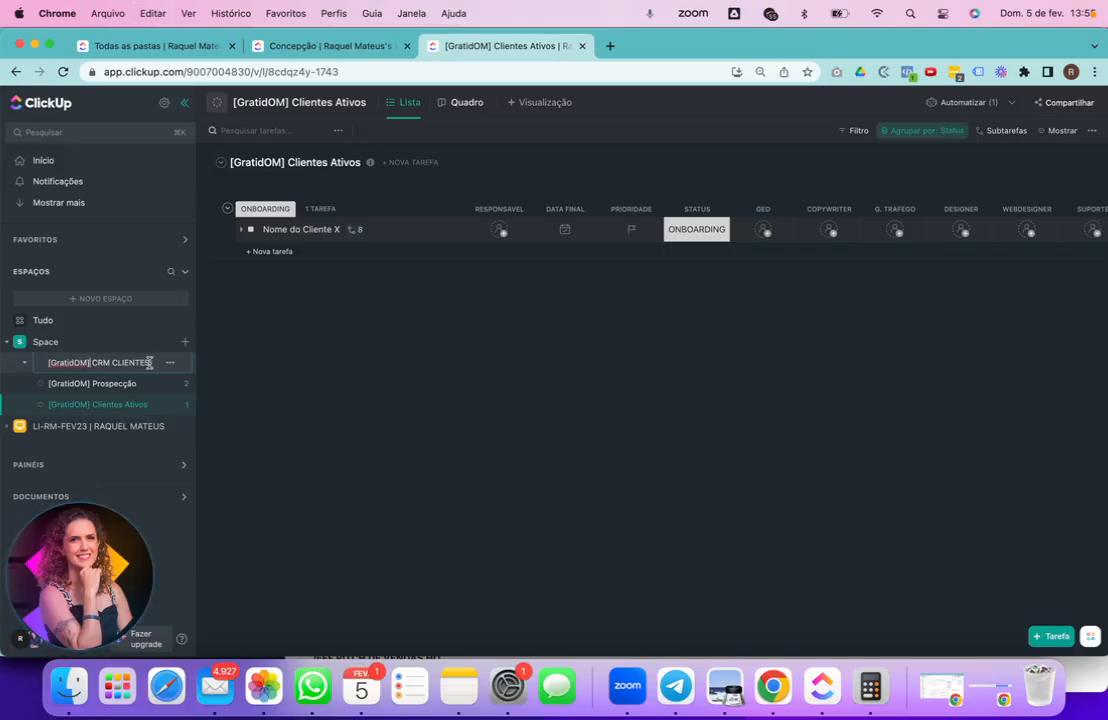
pyautogui.click(148, 362)
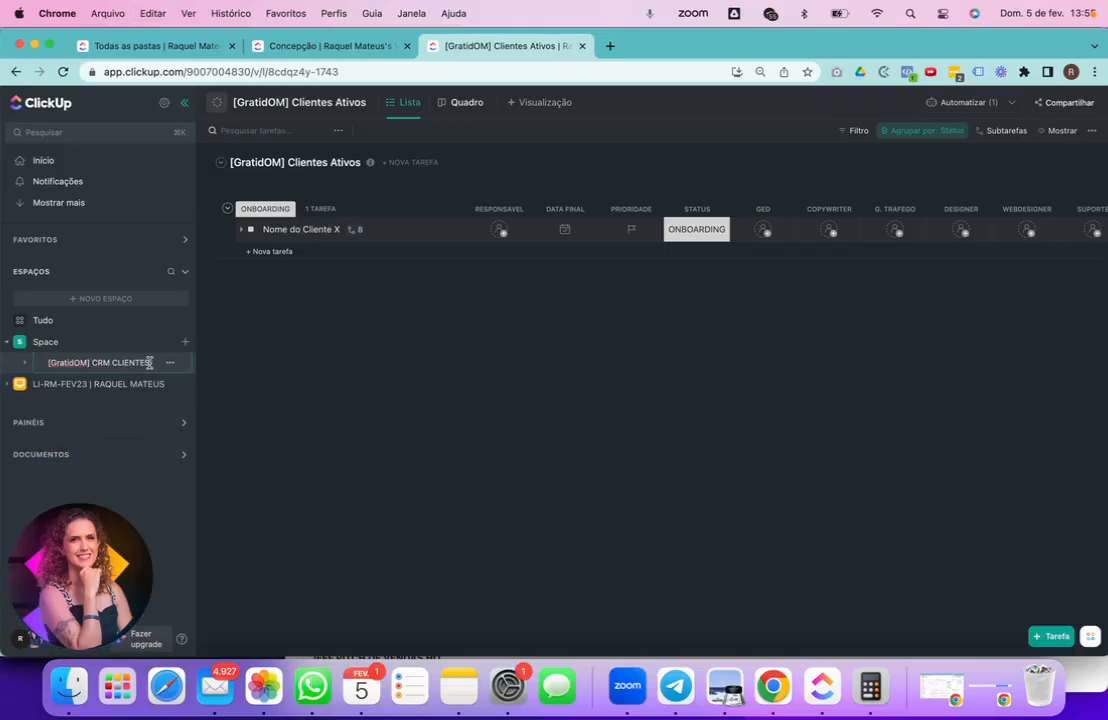
pyautogui.click(25, 362)
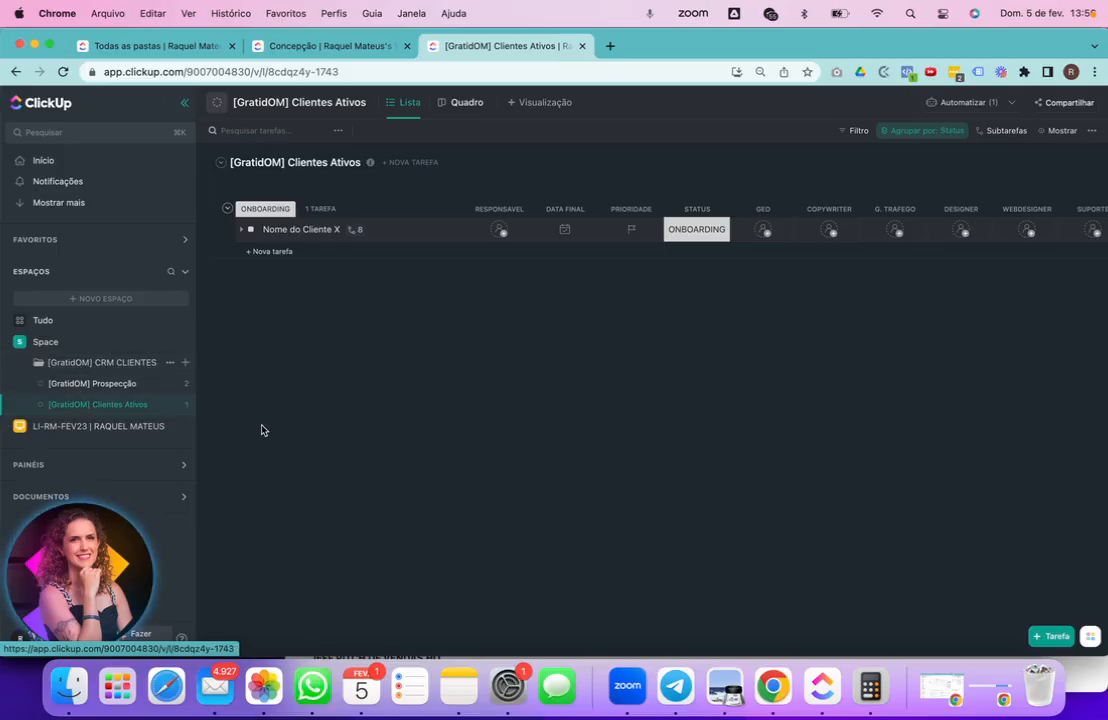
# - View the [GratidOM] CRM CLIENTES folder overview, then switch to the [GratidOM] Prospecção list
pyautogui.click(131, 366)
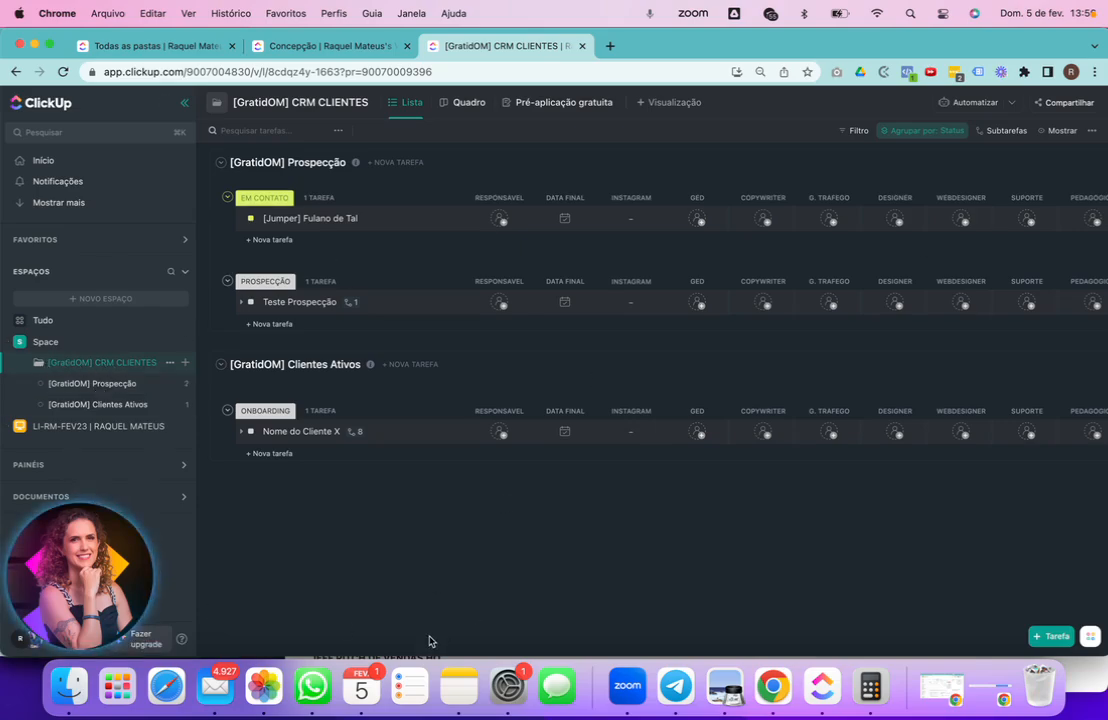
pyautogui.click(100, 384)
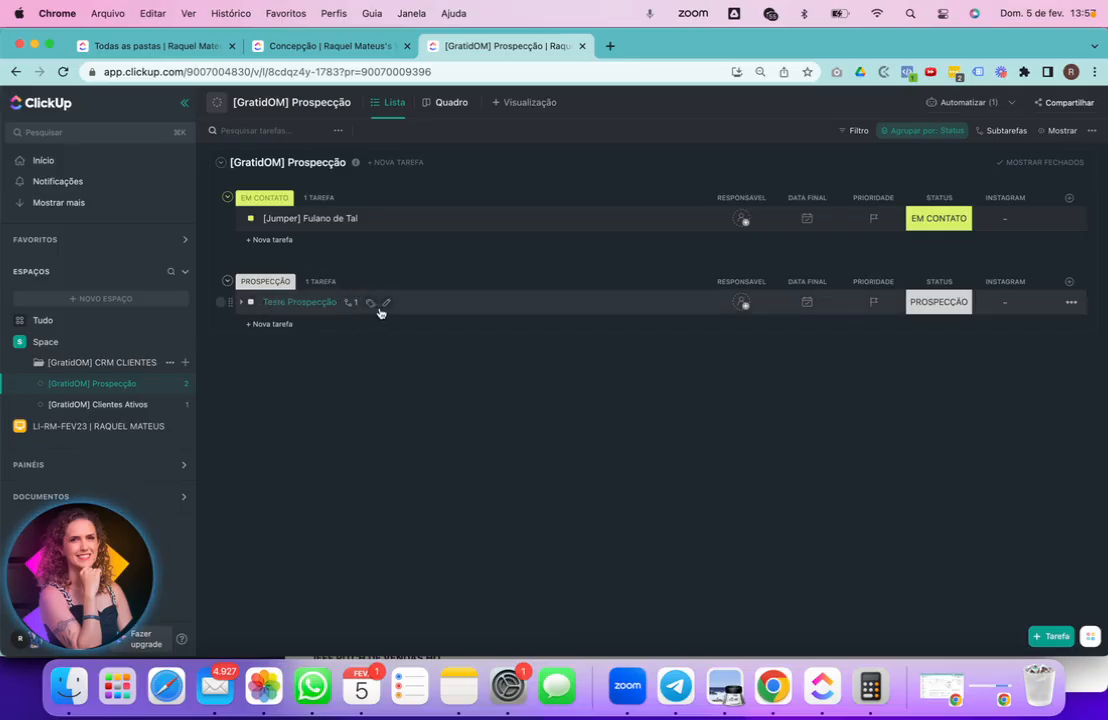
# - Rename the Teste Prospecção task to Fulano de tal
pyautogui.click(386, 301)
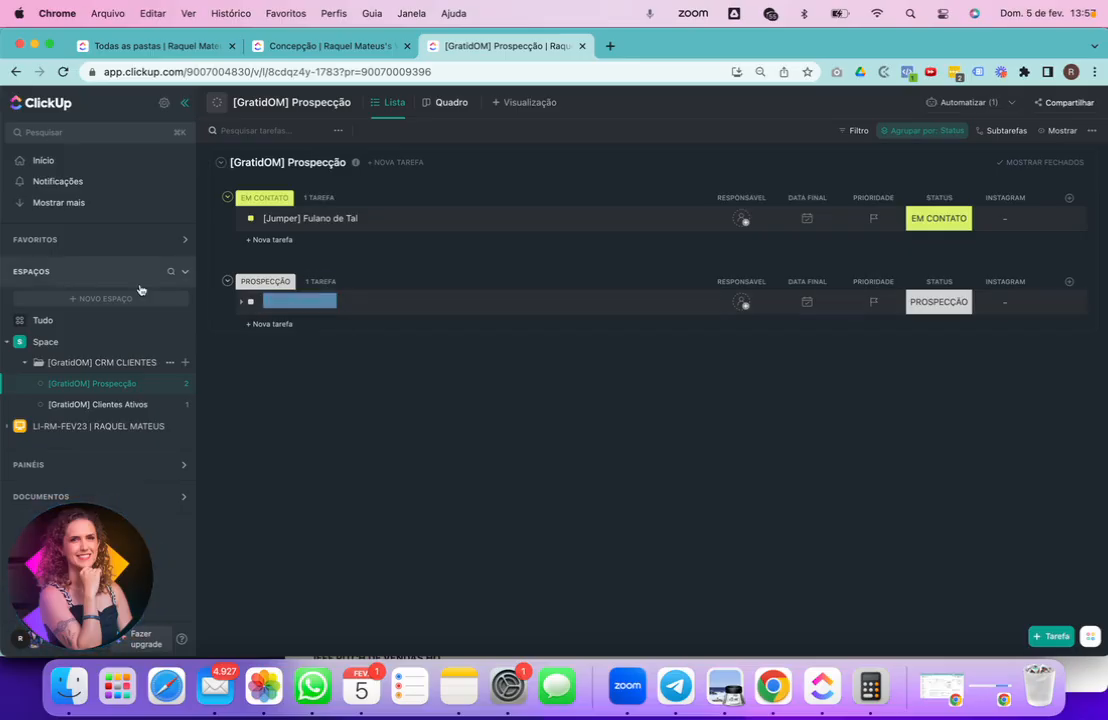
pyautogui.press('BackSpace')
pyautogui.press('BackSpace')
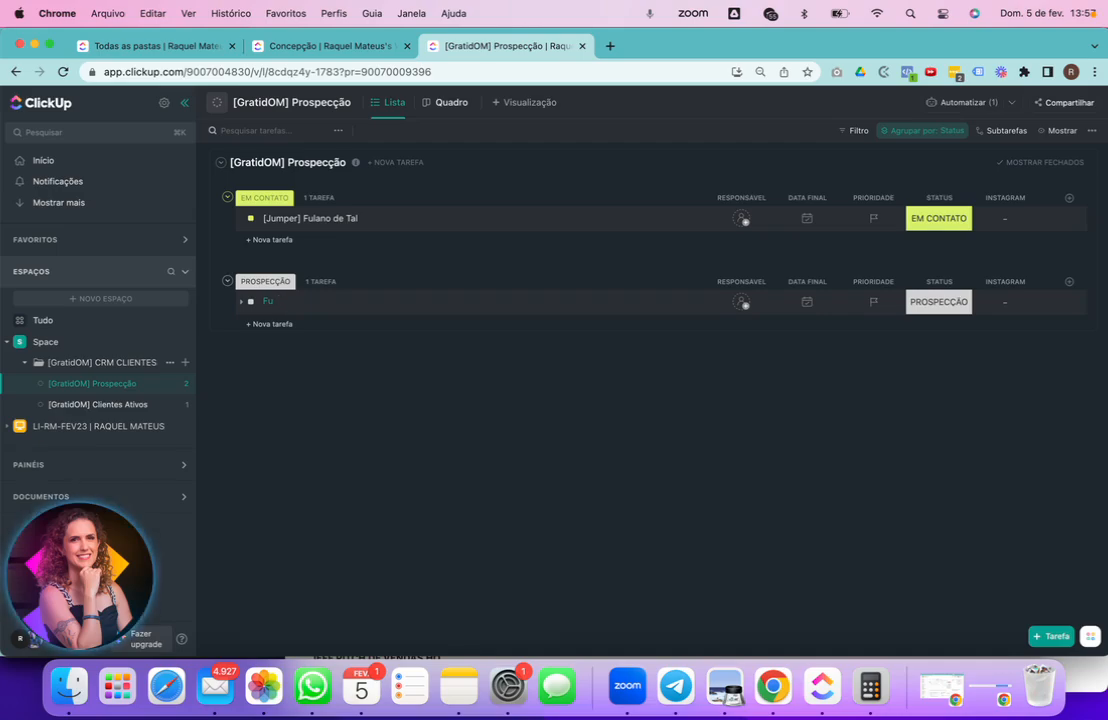
pyautogui.write('lano de tal')
pyautogui.press('Return')
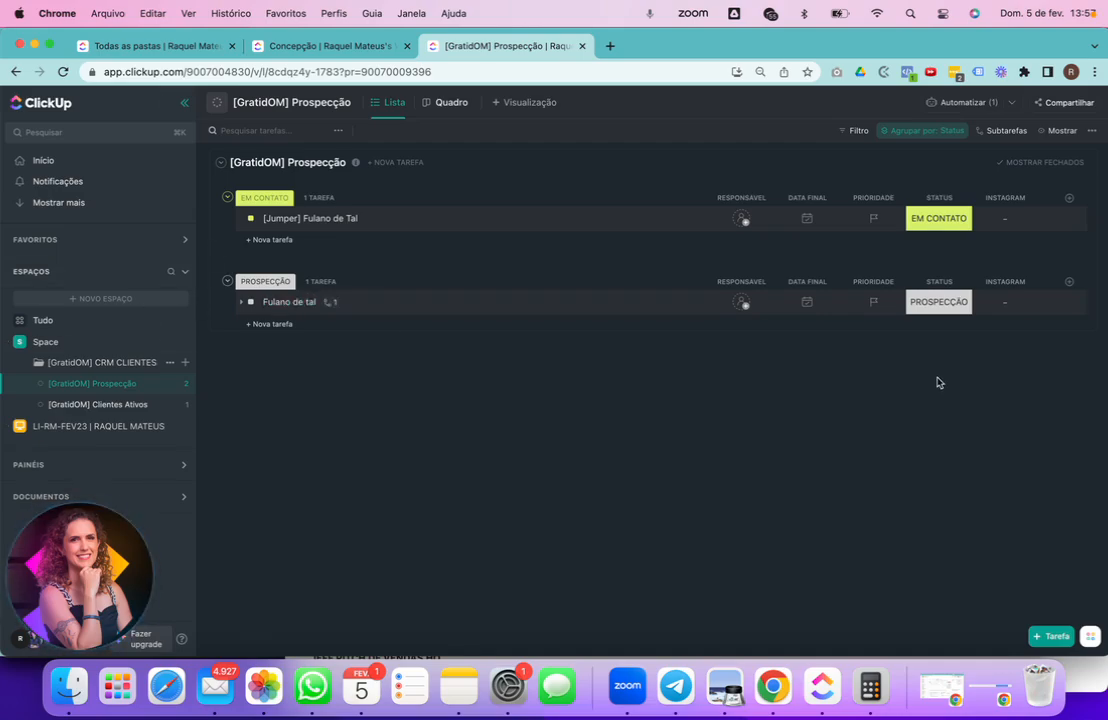
# - Paste the prospect's Instagram link into the task's Instagram field
pyautogui.click(1009, 304)
pyautogui.press('super+v')
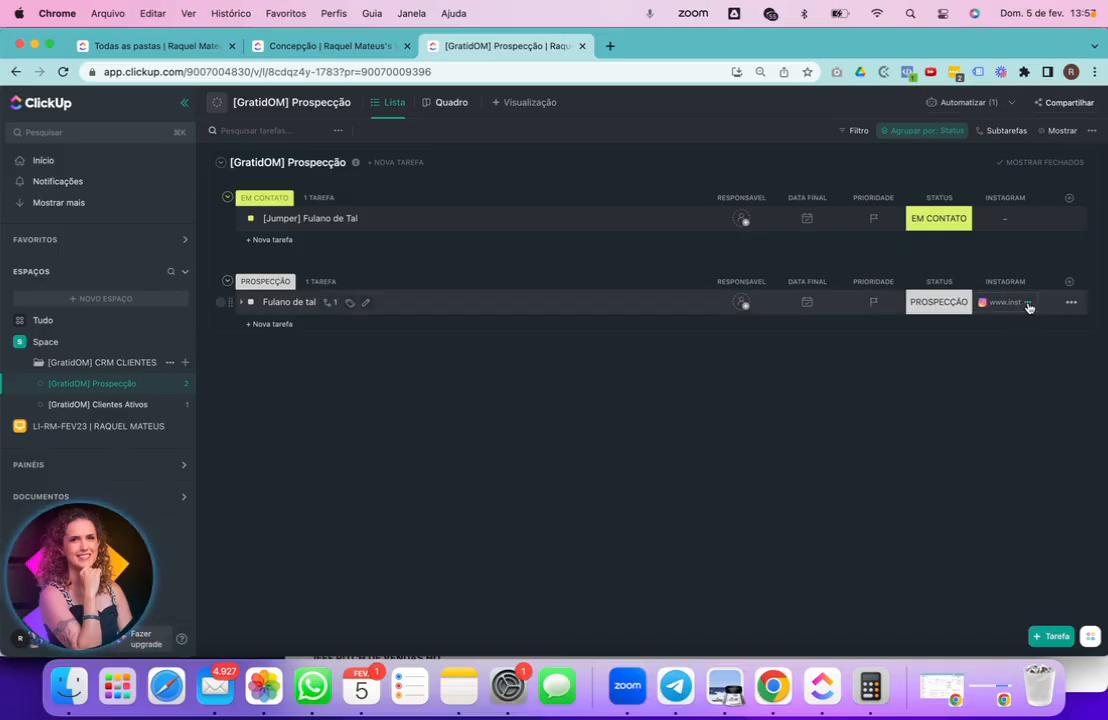
pyautogui.click(1027, 303)
pyautogui.click(908, 391)
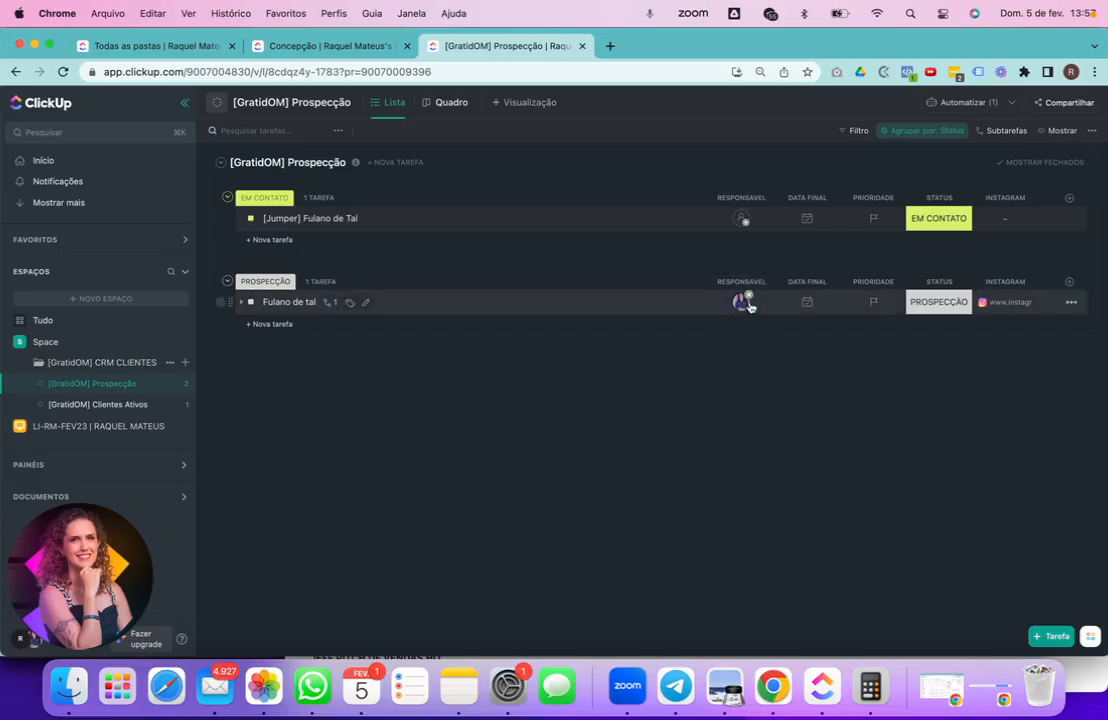
# - Set the task's due date to Friday, February 10
pyautogui.click(809, 302)
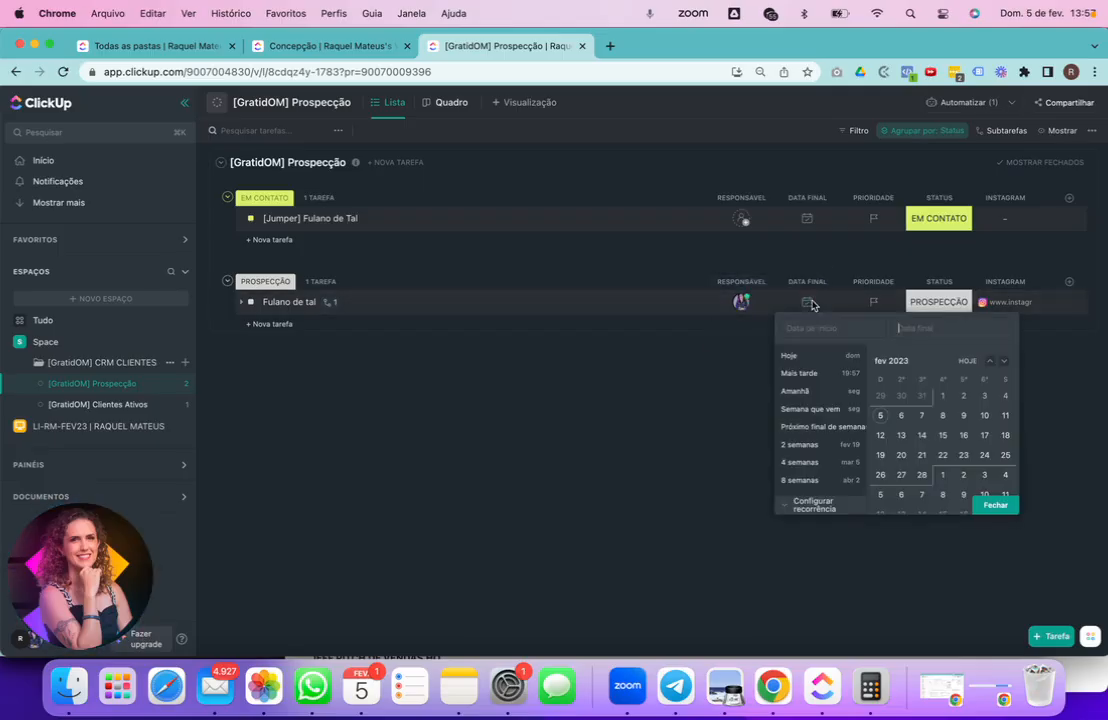
pyautogui.click(984, 415)
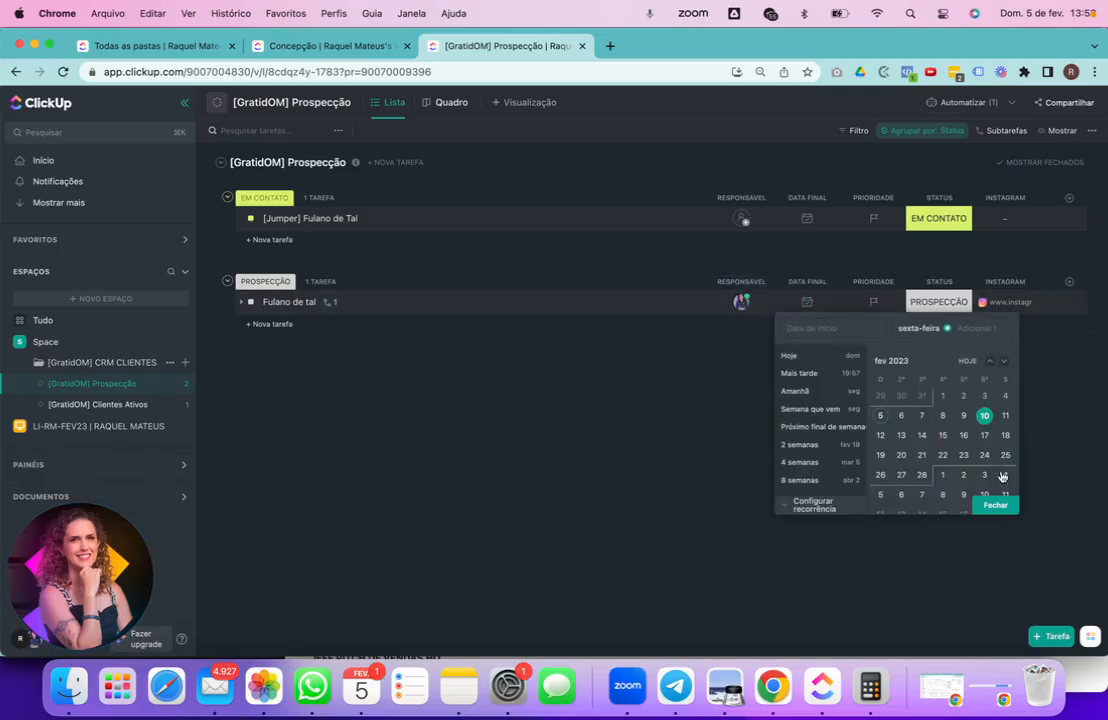
pyautogui.click(995, 505)
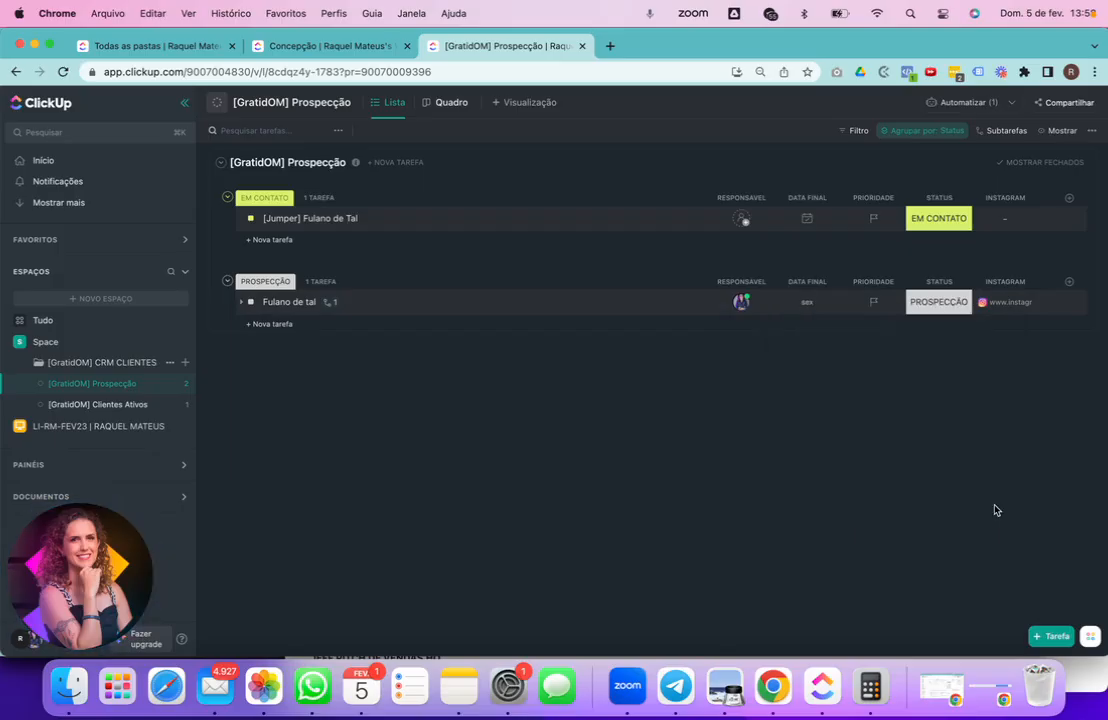
pyautogui.click(946, 309)
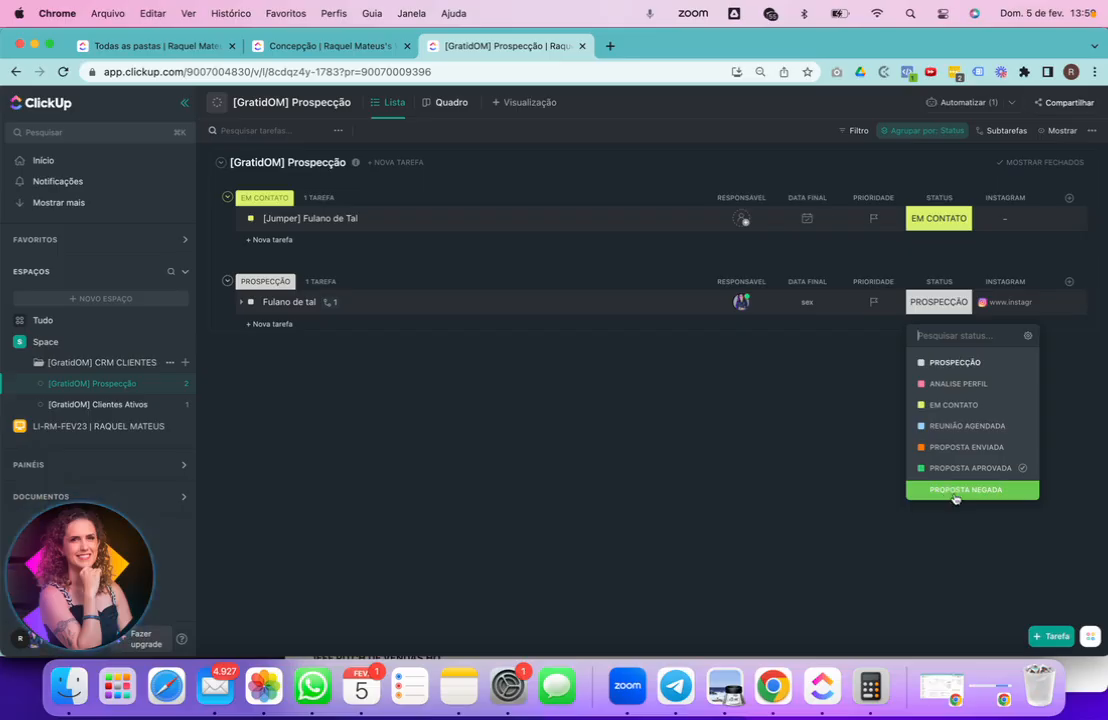
# - Turn on Tarefas fechadas and Subtarefas fechadas in the list view, then bring up Automatizar
pyautogui.click(1060, 130)
pyautogui.click(1060, 130)
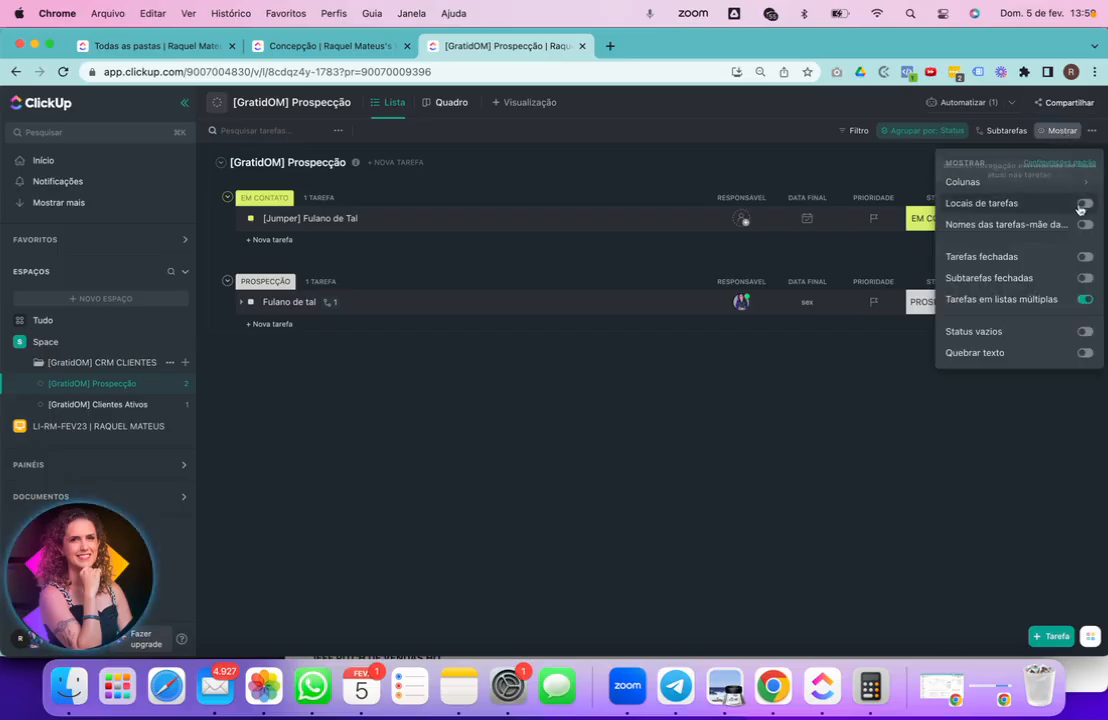
pyautogui.click(1085, 258)
pyautogui.click(1085, 279)
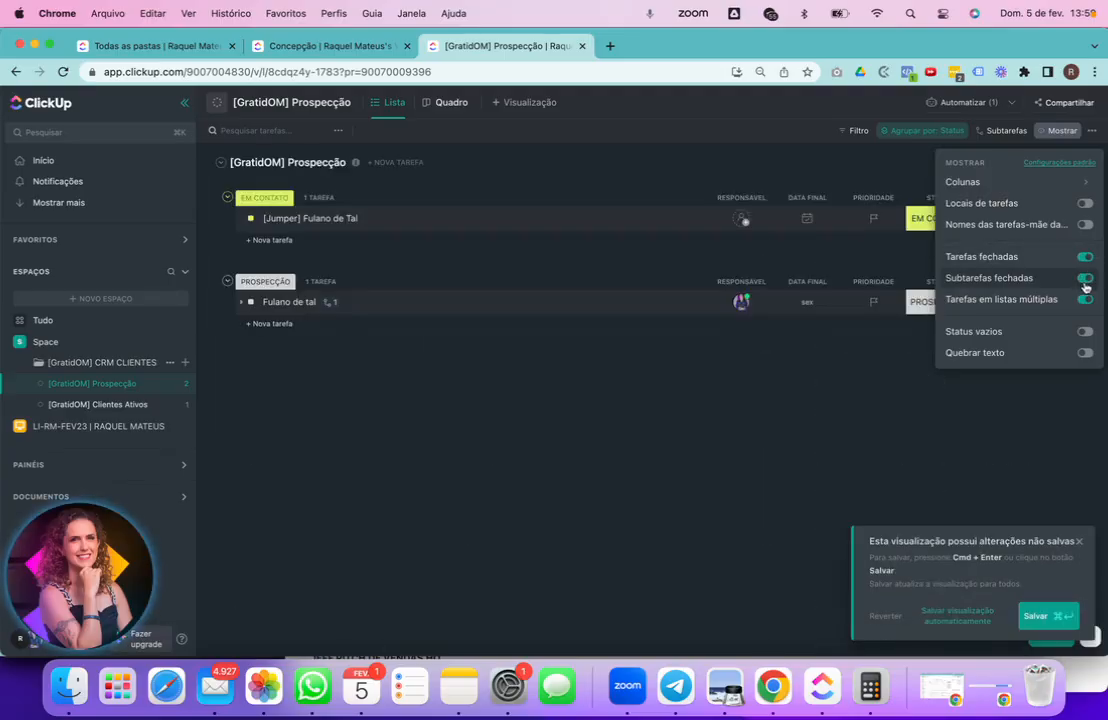
pyautogui.click(545, 498)
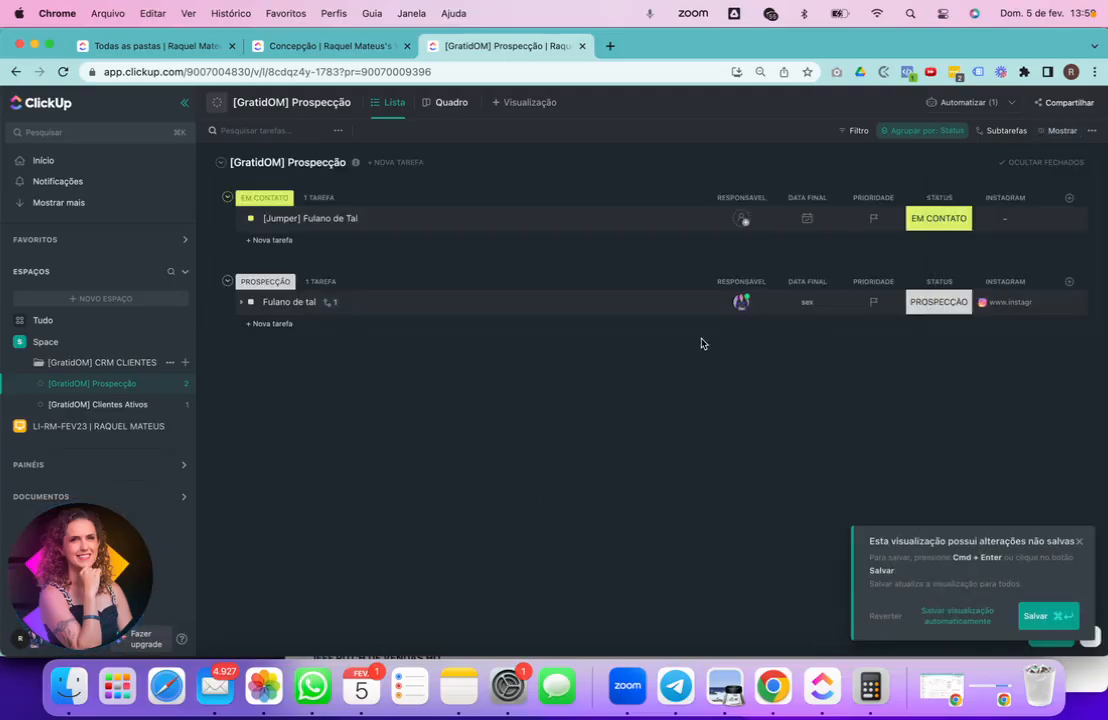
pyautogui.click(948, 312)
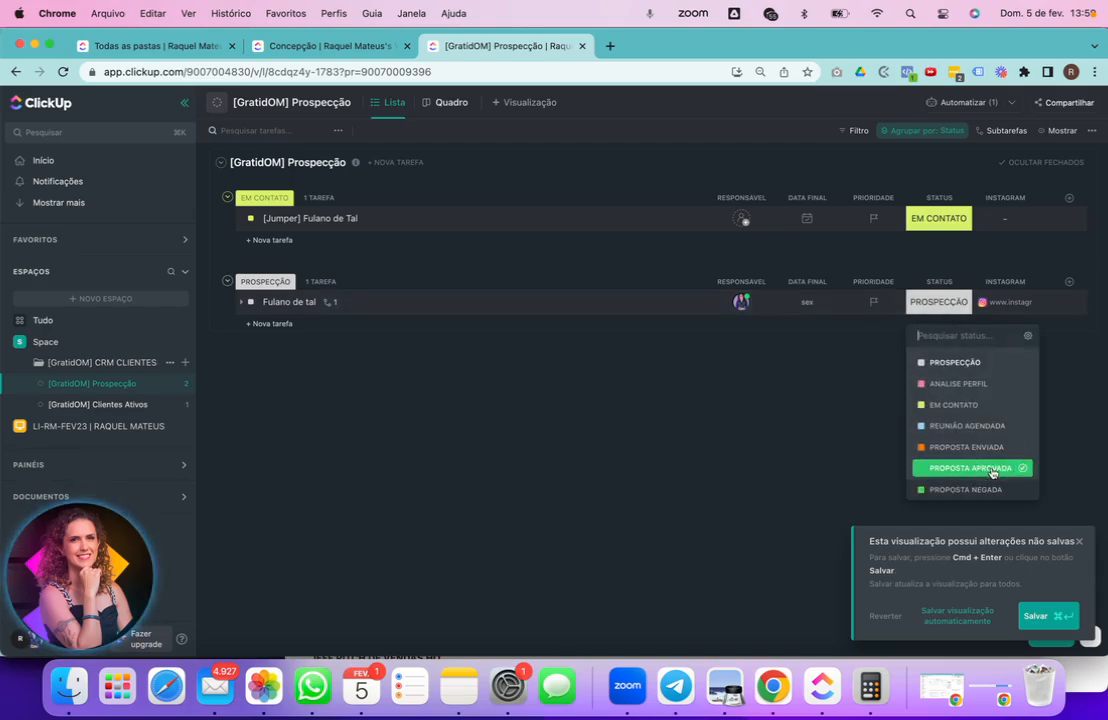
pyautogui.click(753, 362)
pyautogui.click(960, 104)
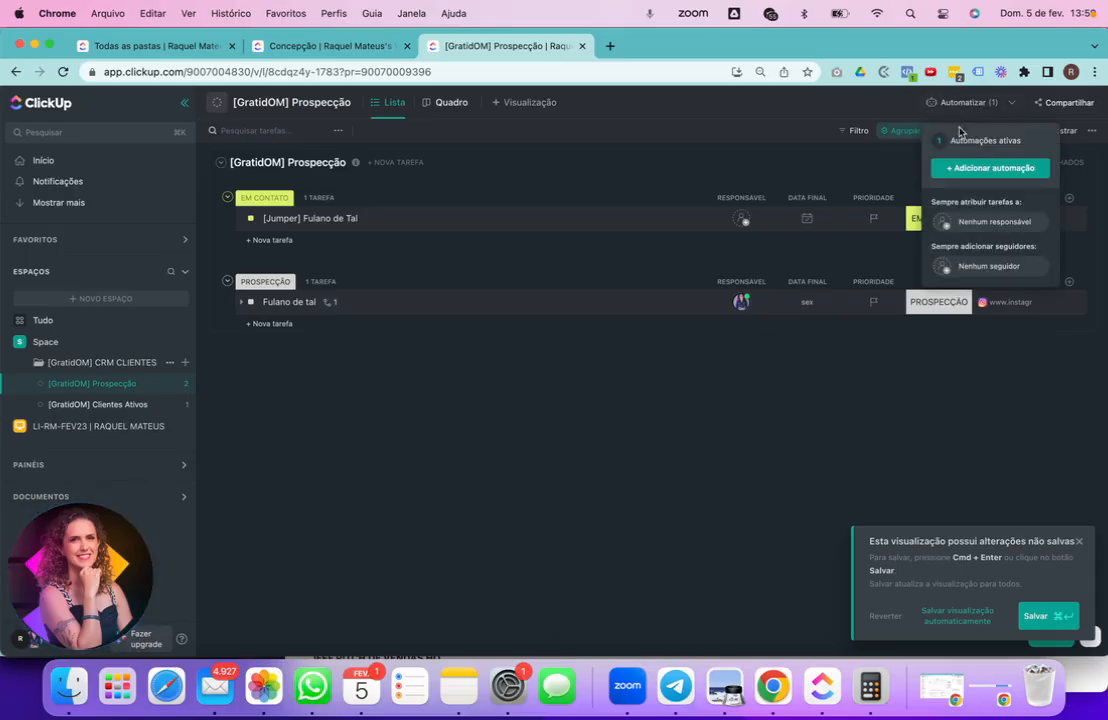
pyautogui.click(969, 148)
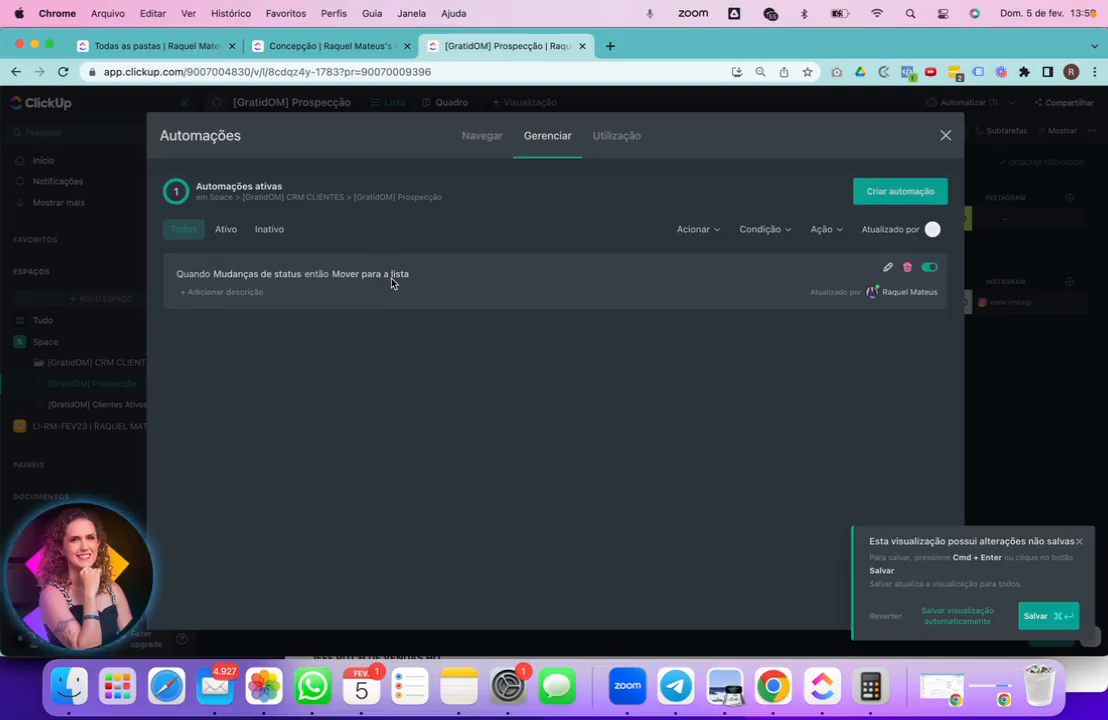
pyautogui.click(890, 268)
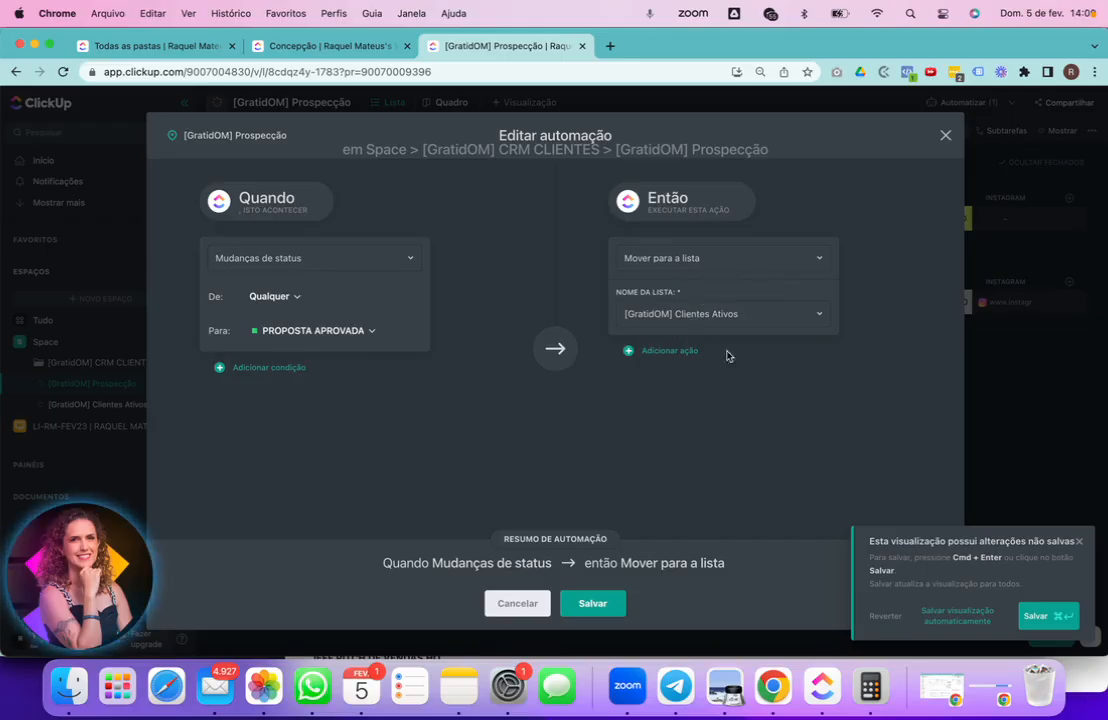
pyautogui.click(950, 134)
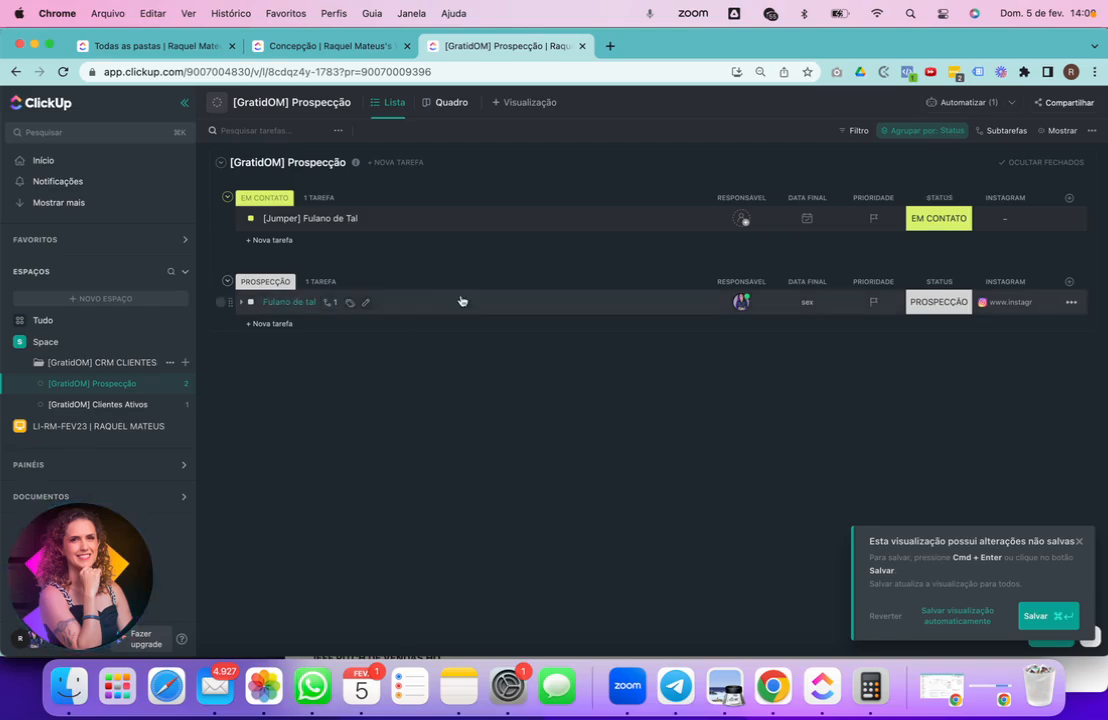
# - Expand Fulano de tal and rename subtask 'Closer entra em ação' to 'Preencher Drive com métricas e dados coletados'
pyautogui.click(395, 304)
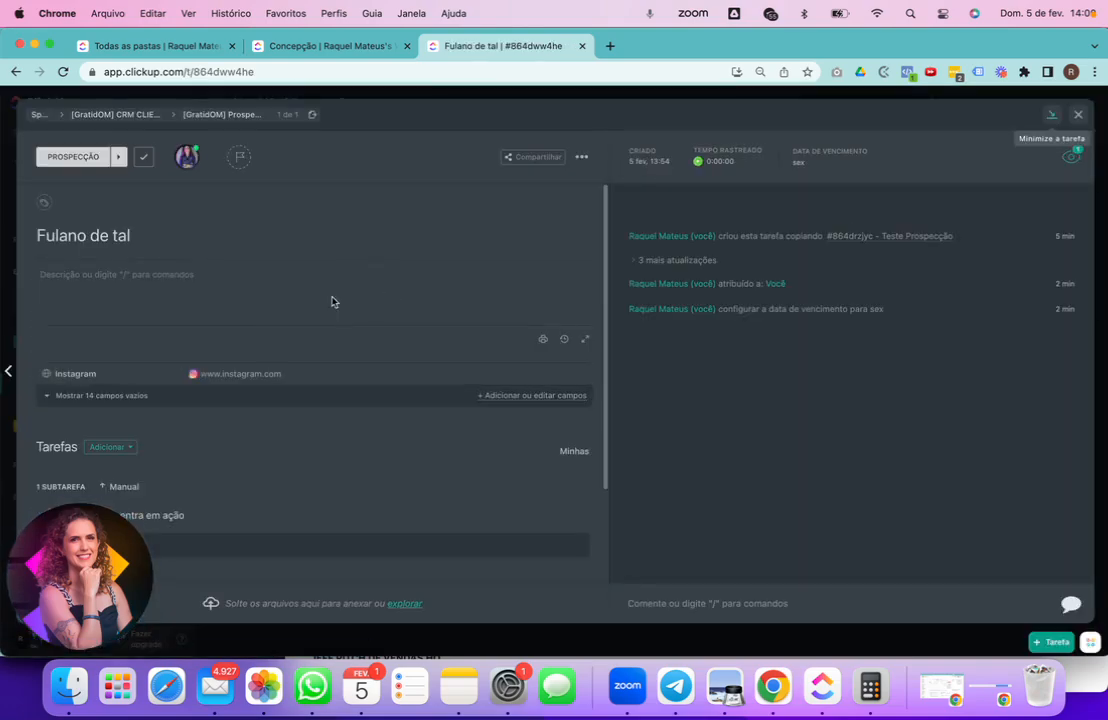
pyautogui.click(1078, 116)
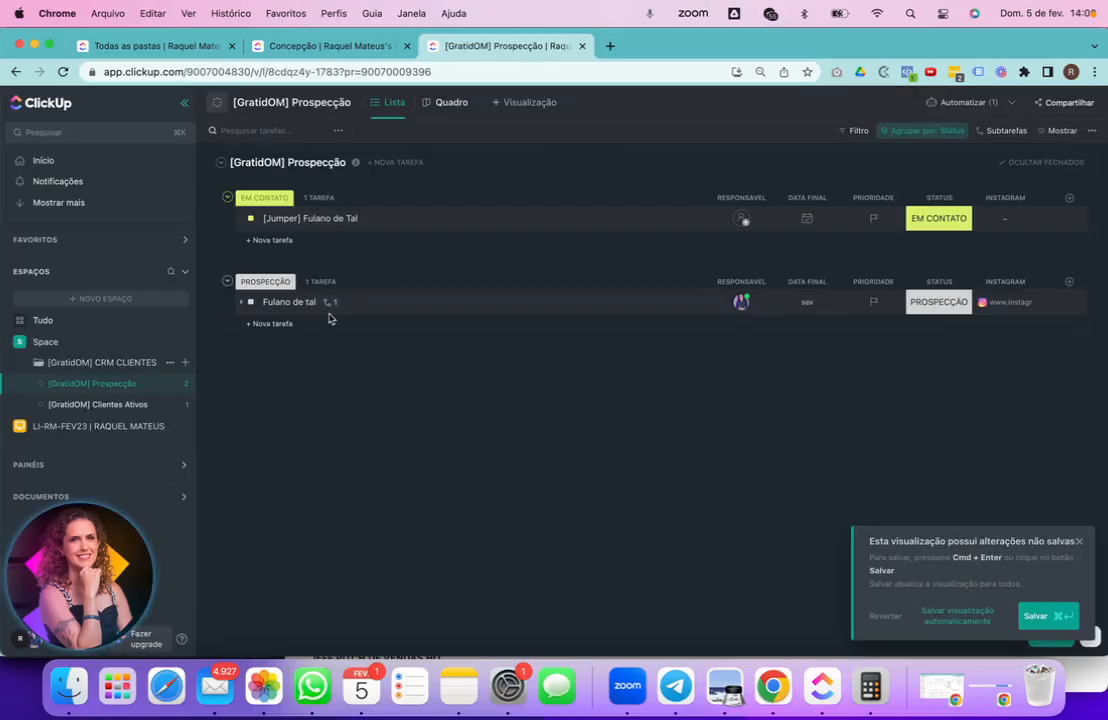
pyautogui.click(241, 301)
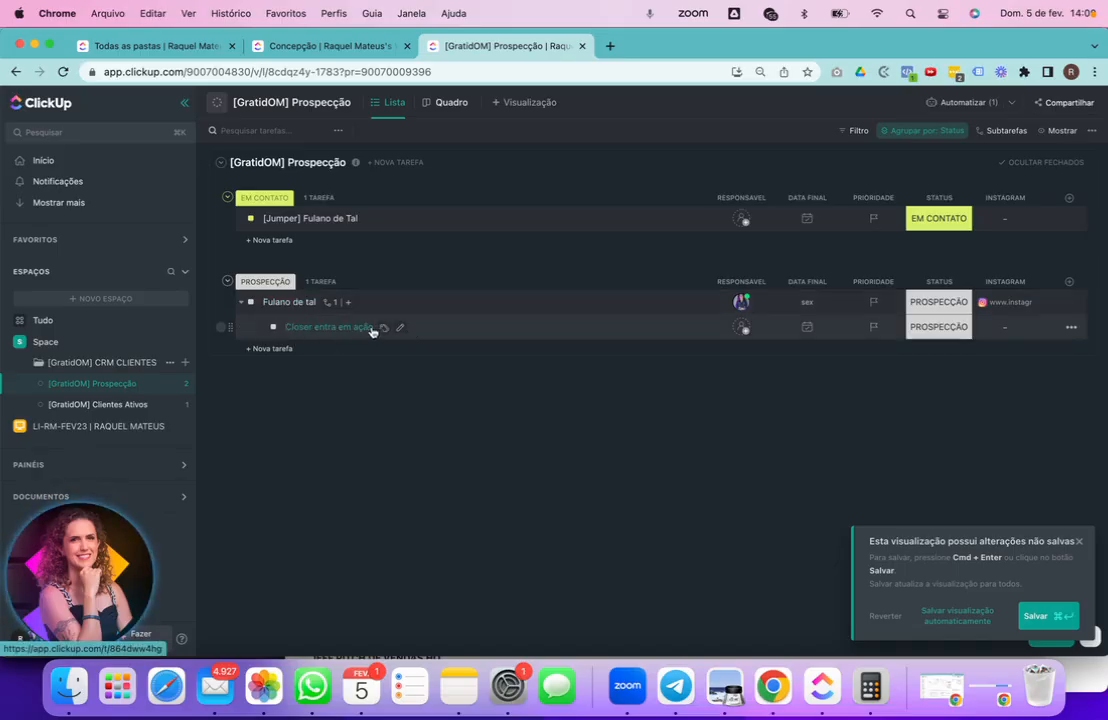
pyautogui.click(400, 328)
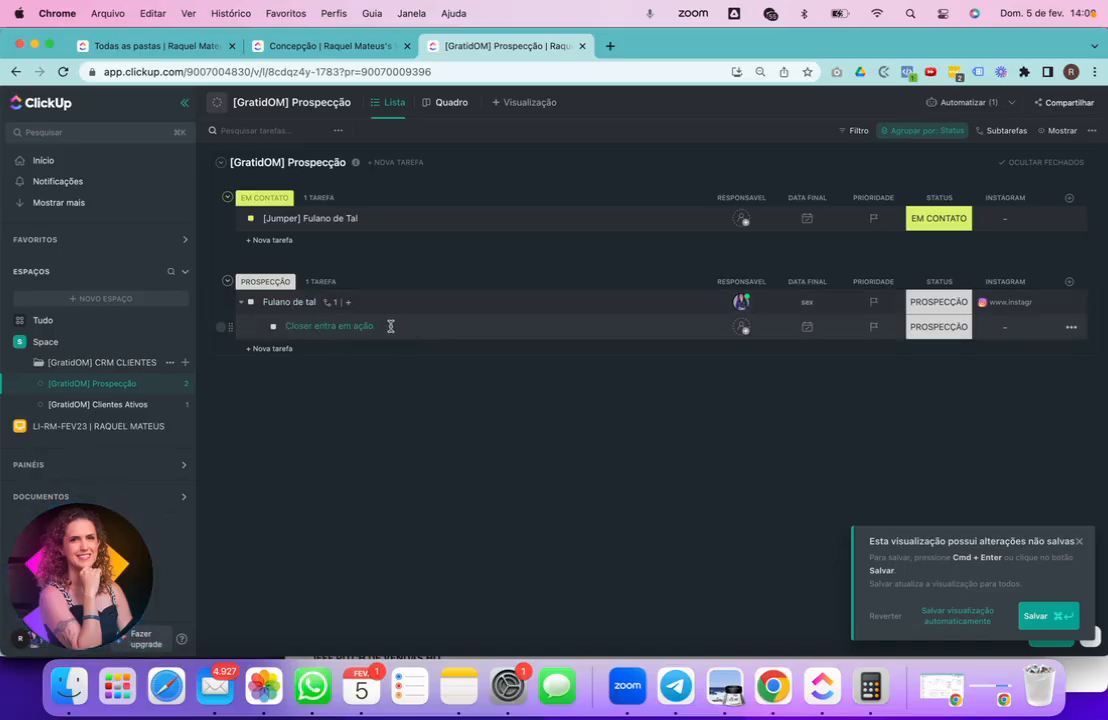
pyautogui.moveTo(391, 326); pyautogui.dragTo(241, 326)
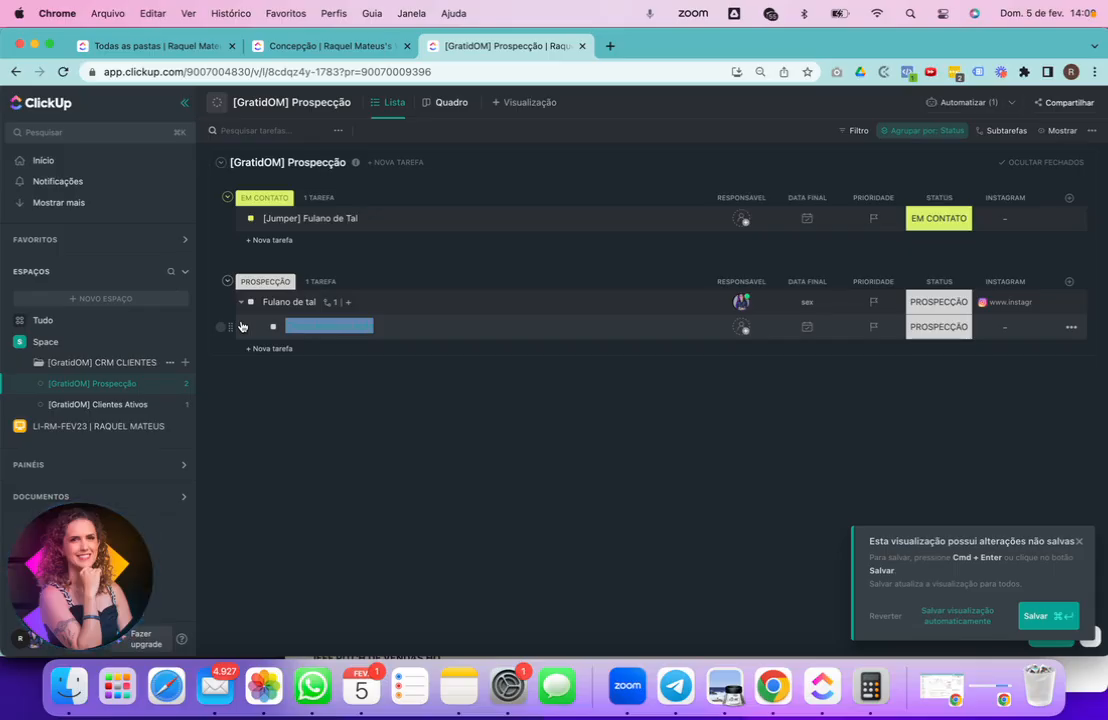
pyautogui.write('Preencher ')
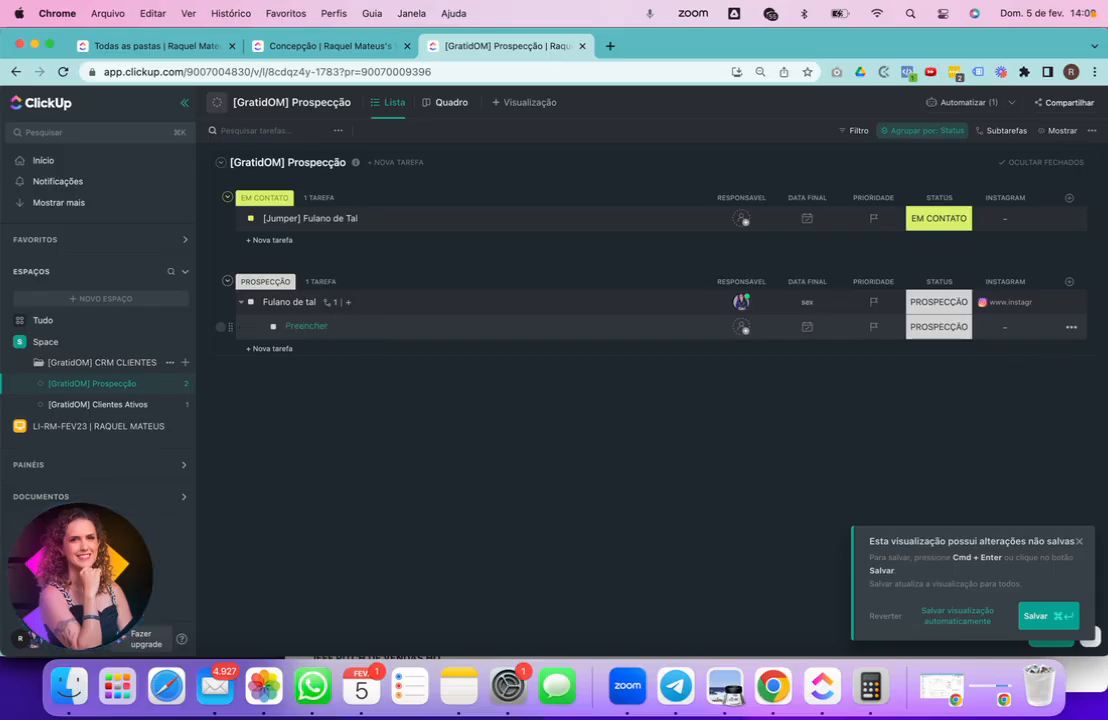
pyautogui.write('Drive com métricas e dados coletados')
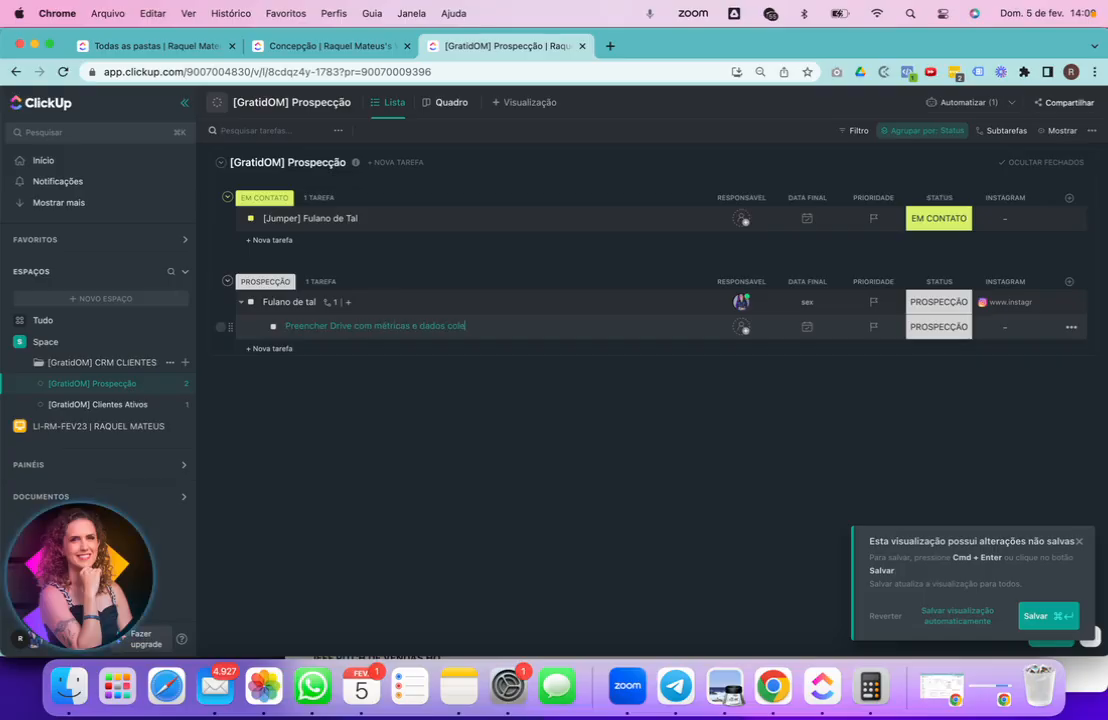
pyautogui.press('Return')
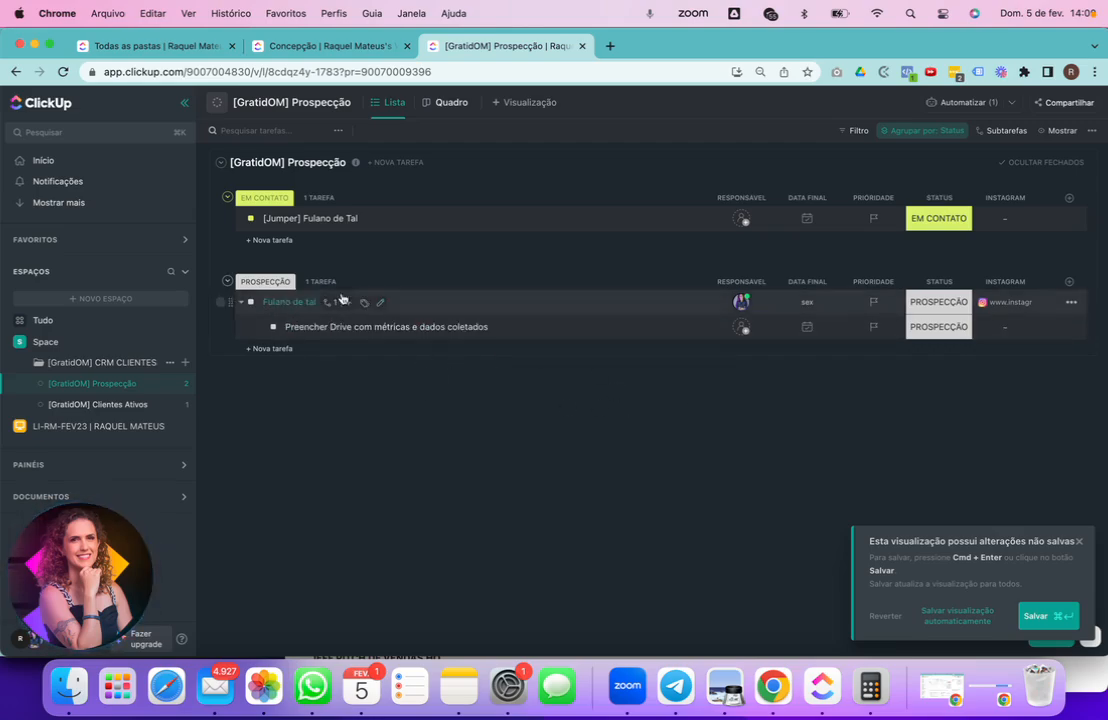
# - Set Fulano de tal's status to PROPOSTA APROVADA and open [GratidOM] Clientes Ativos
pyautogui.click(241, 302)
pyautogui.click(937, 304)
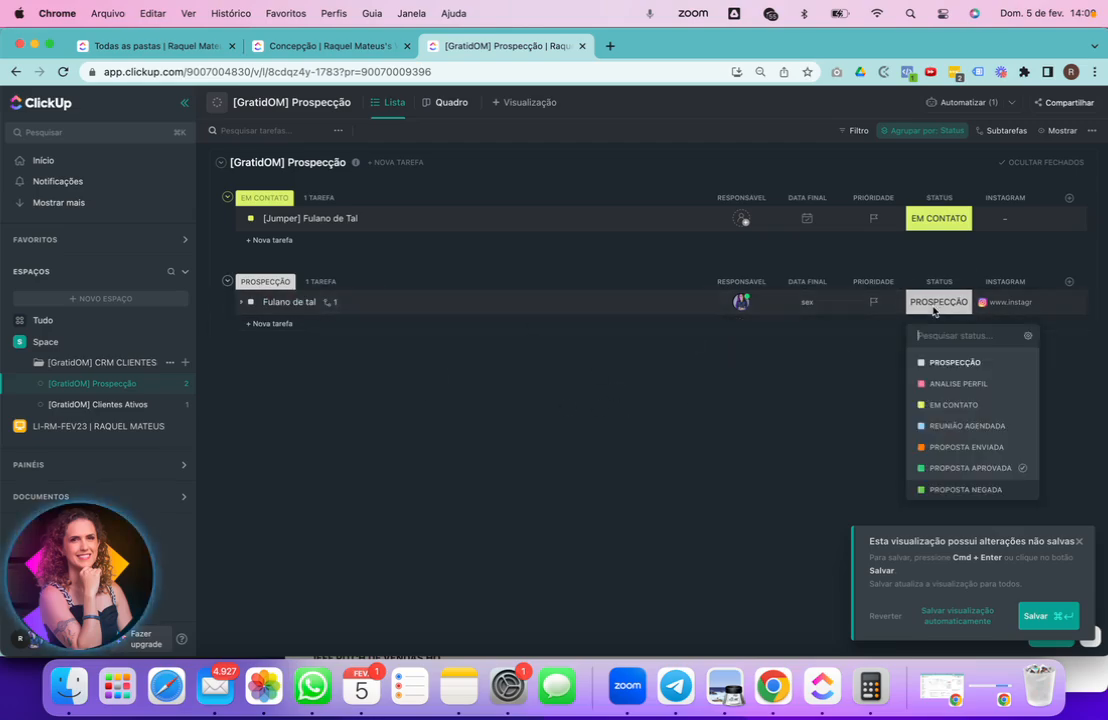
pyautogui.click(977, 468)
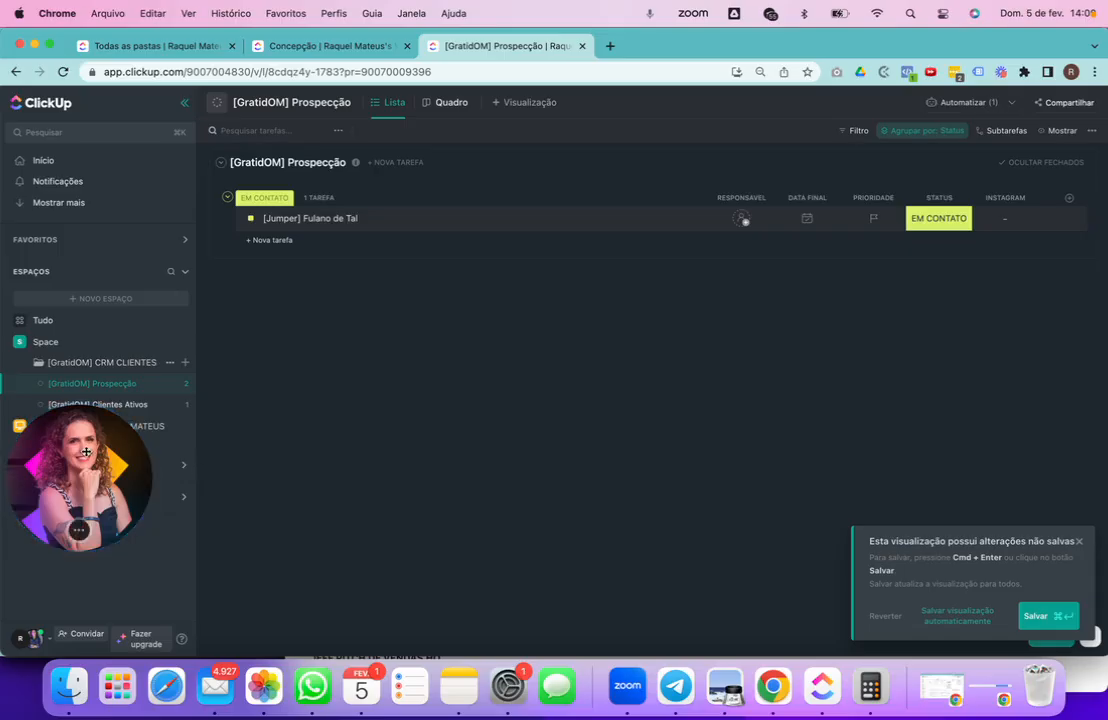
pyautogui.click(105, 405)
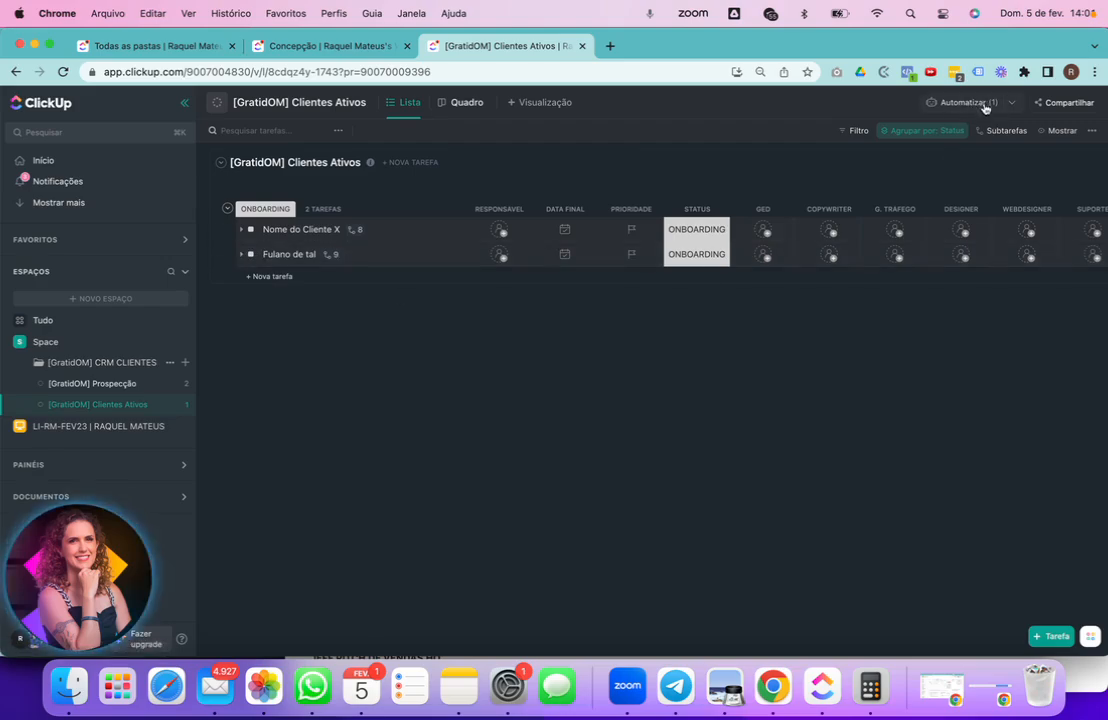
# - Delete the eight duplicate subtasks nested under Preencher Drive, then collapse Fulano de tal
pyautogui.click(243, 256)
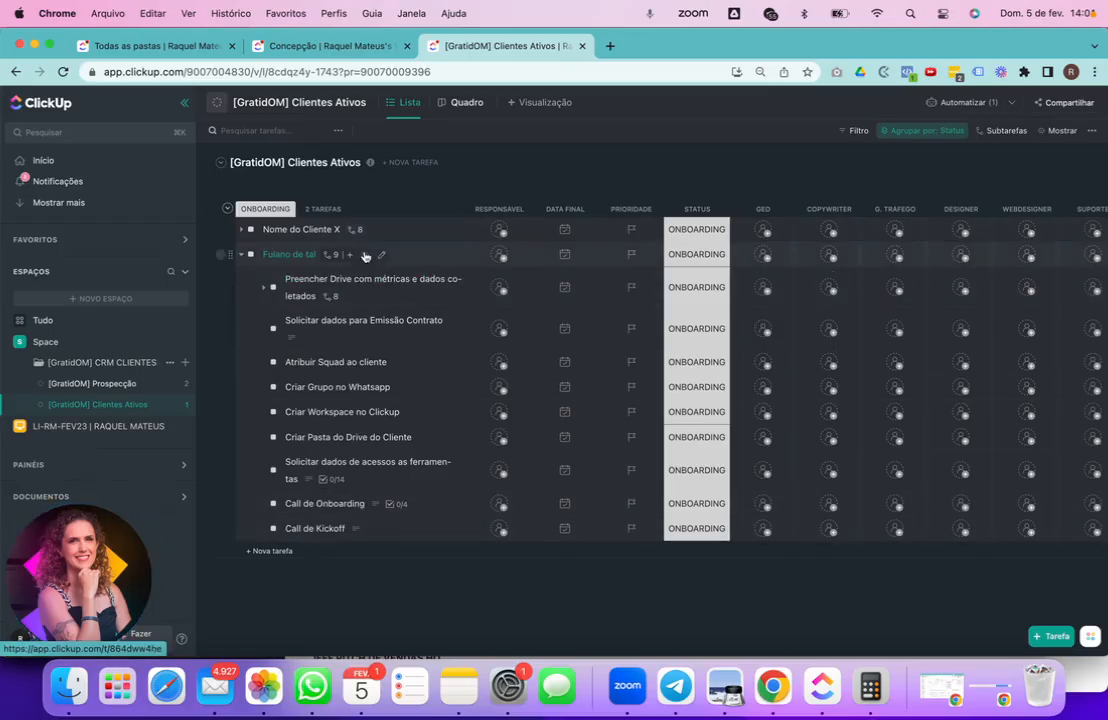
pyautogui.click(264, 289)
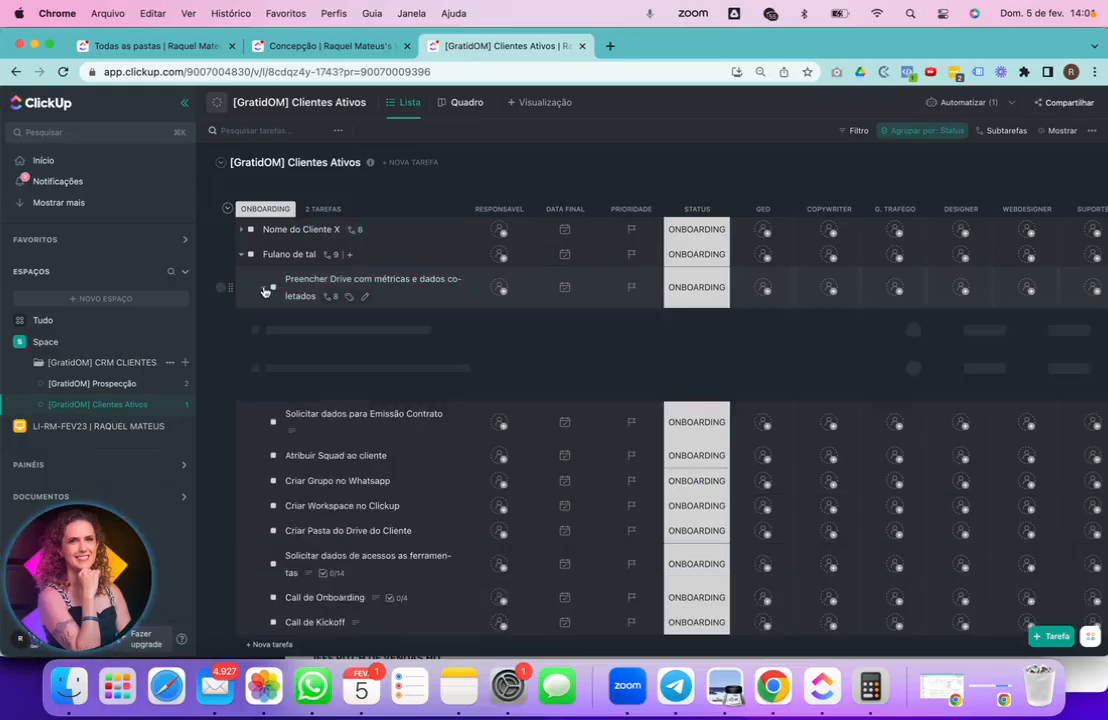
pyautogui.click(221, 330)
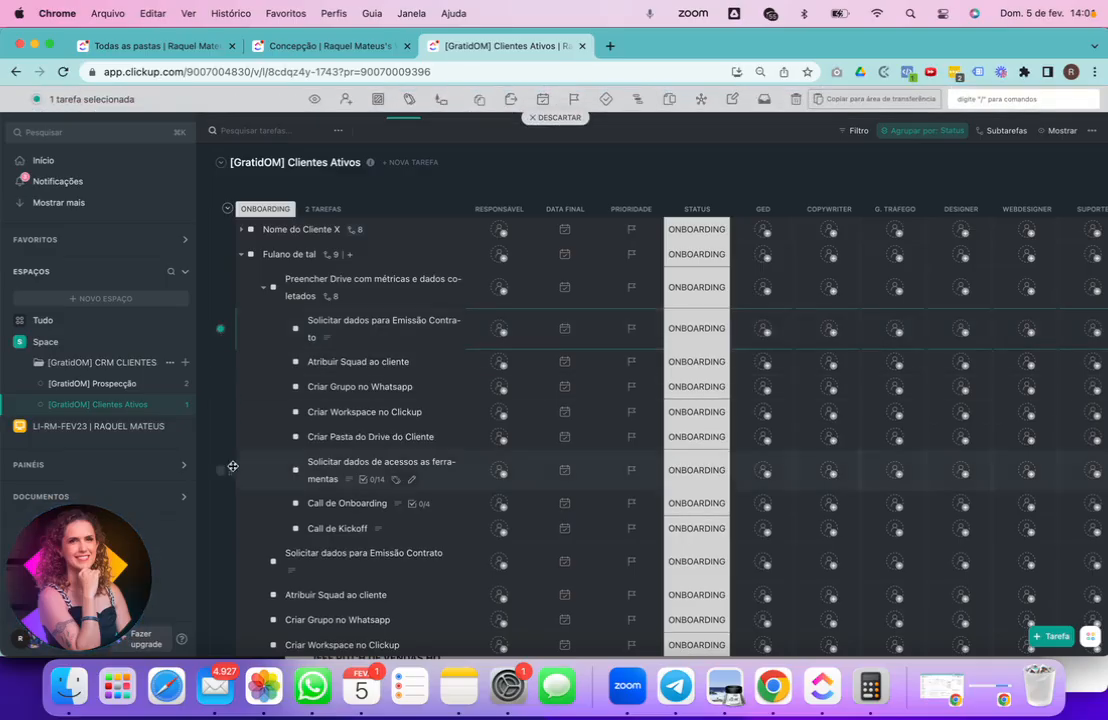
pyautogui.keyDown('shift'); pyautogui.click(221, 528); pyautogui.keyUp('shift')
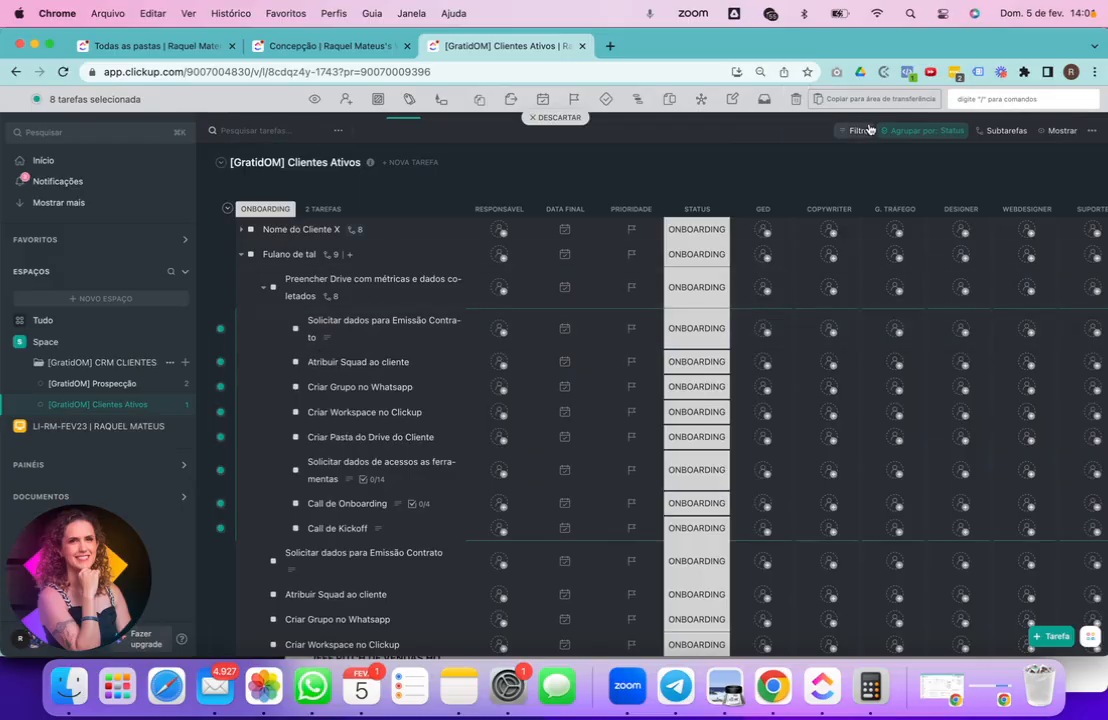
pyautogui.click(798, 103)
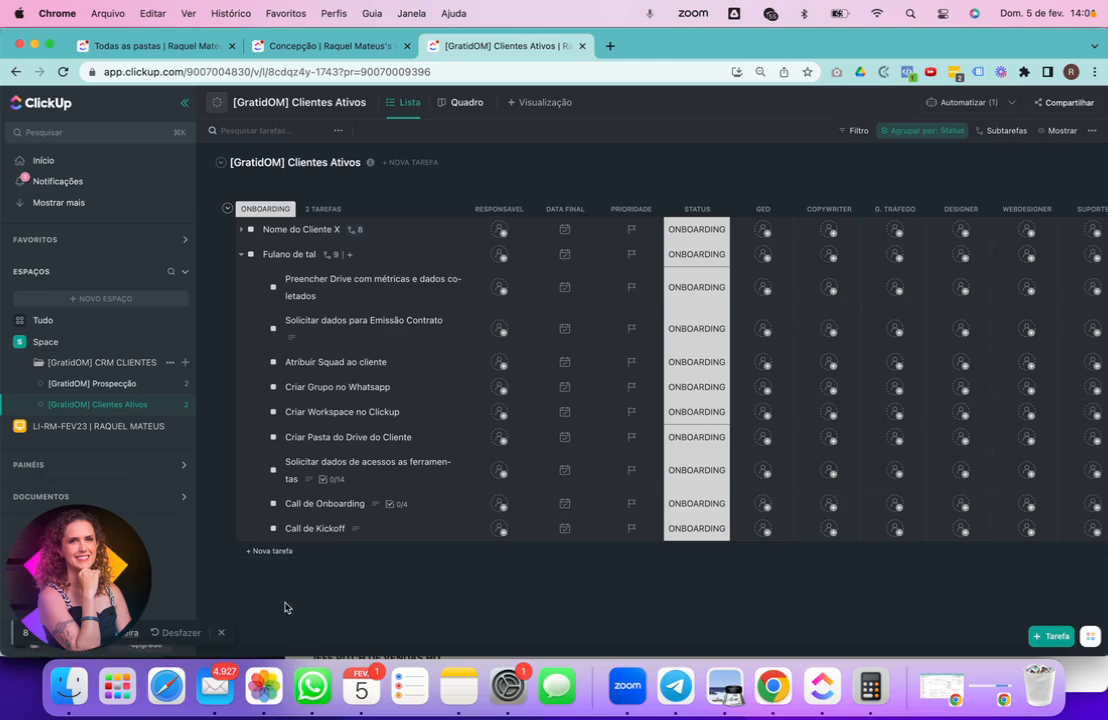
pyautogui.click(239, 254)
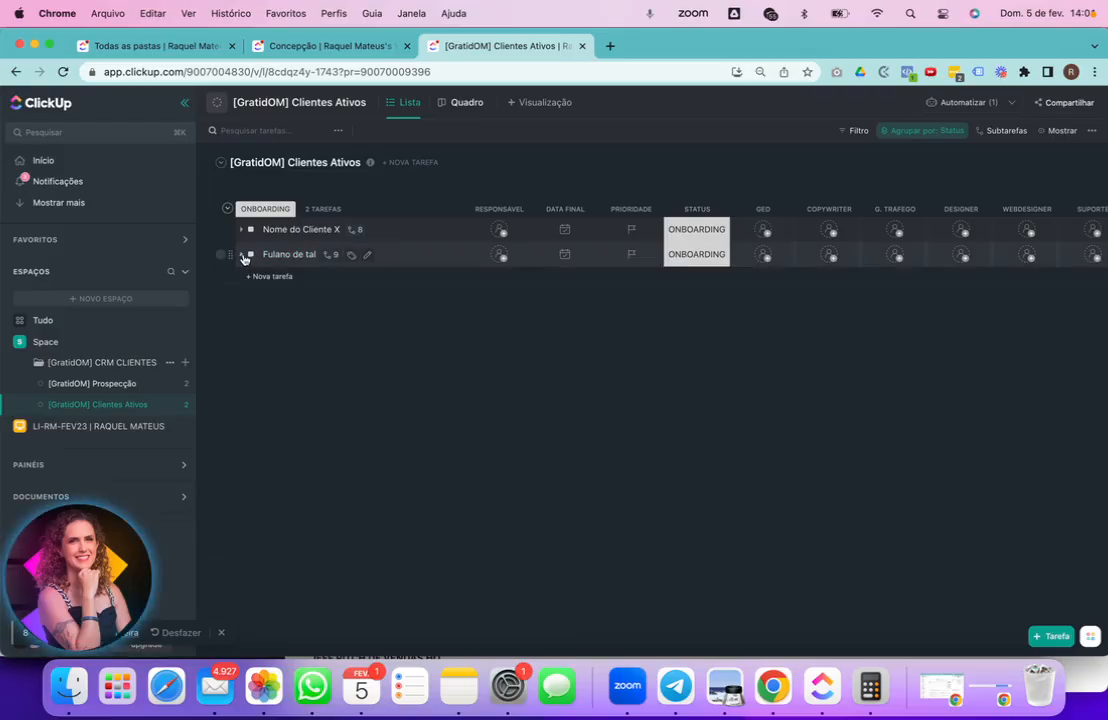
# - Keep Fulano de tal at ONBOARDING and expand it to show its nine subtasks
pyautogui.click(699, 256)
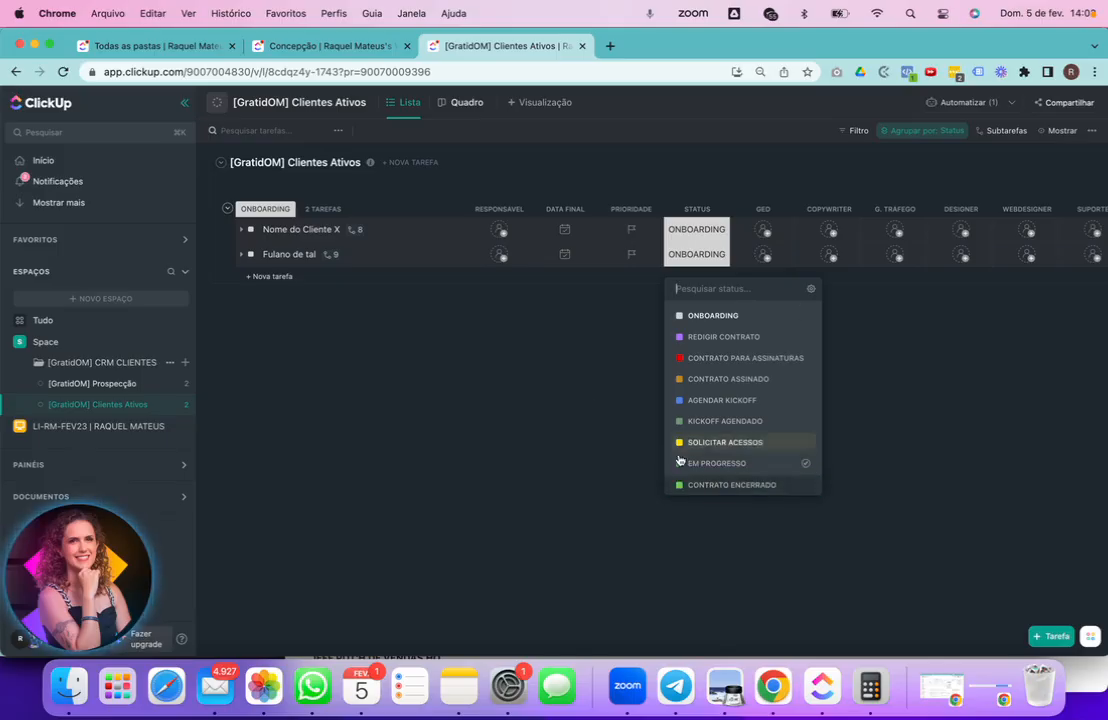
pyautogui.click(983, 439)
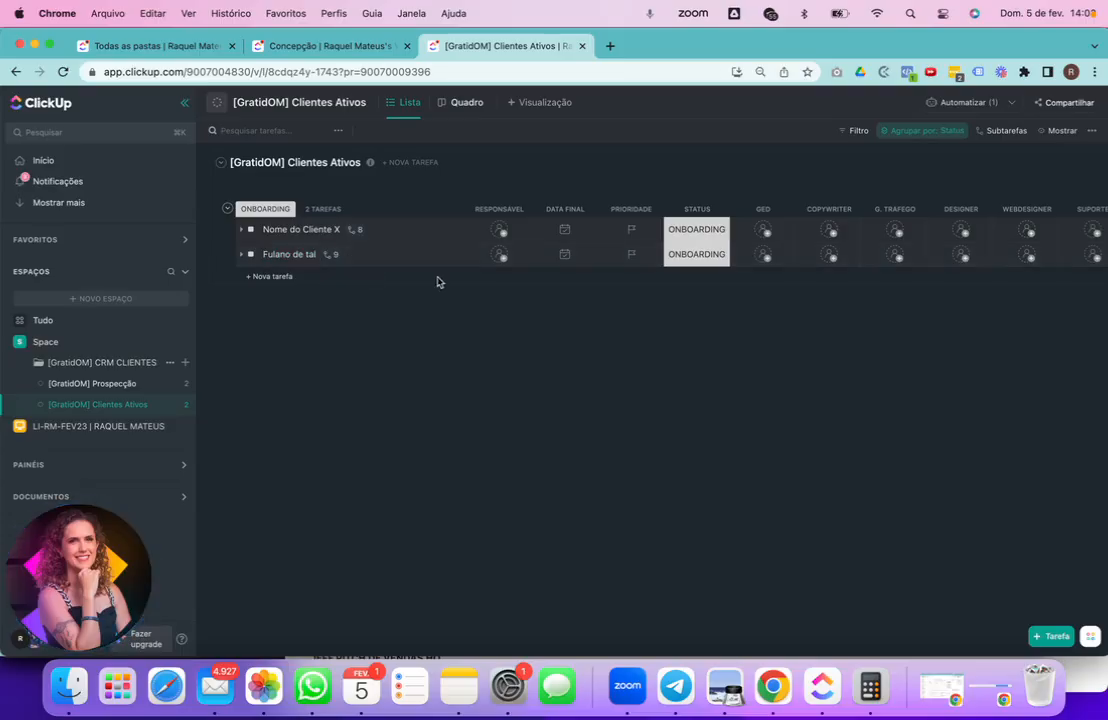
pyautogui.click(241, 254)
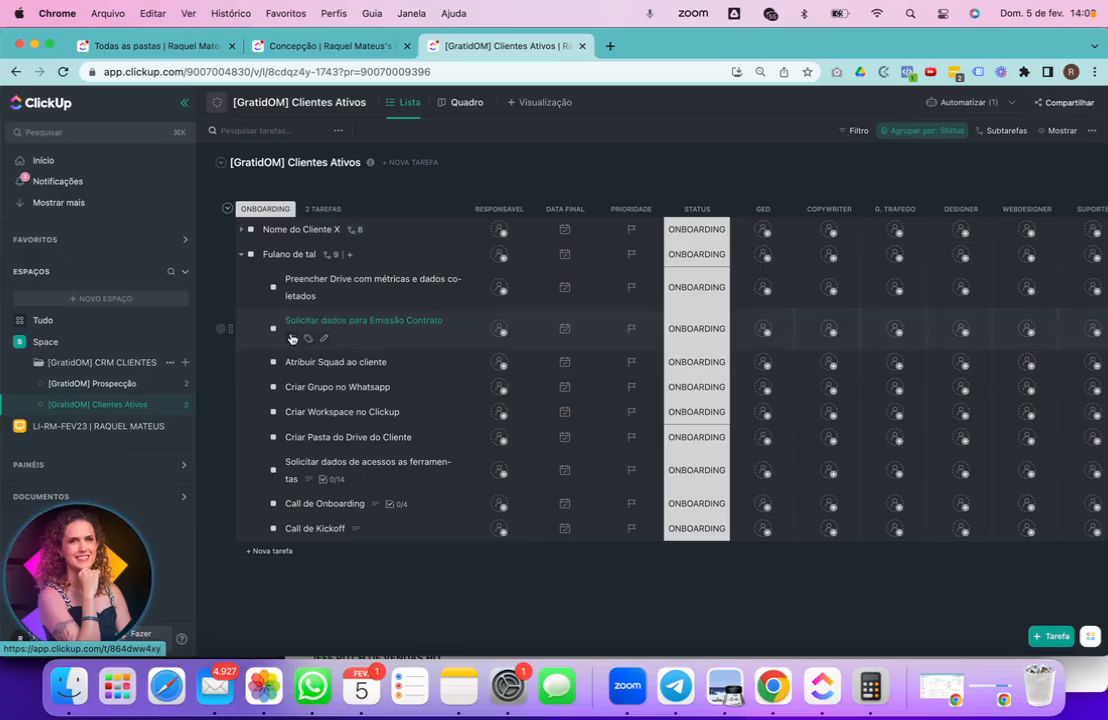
pyautogui.moveTo(290, 339)
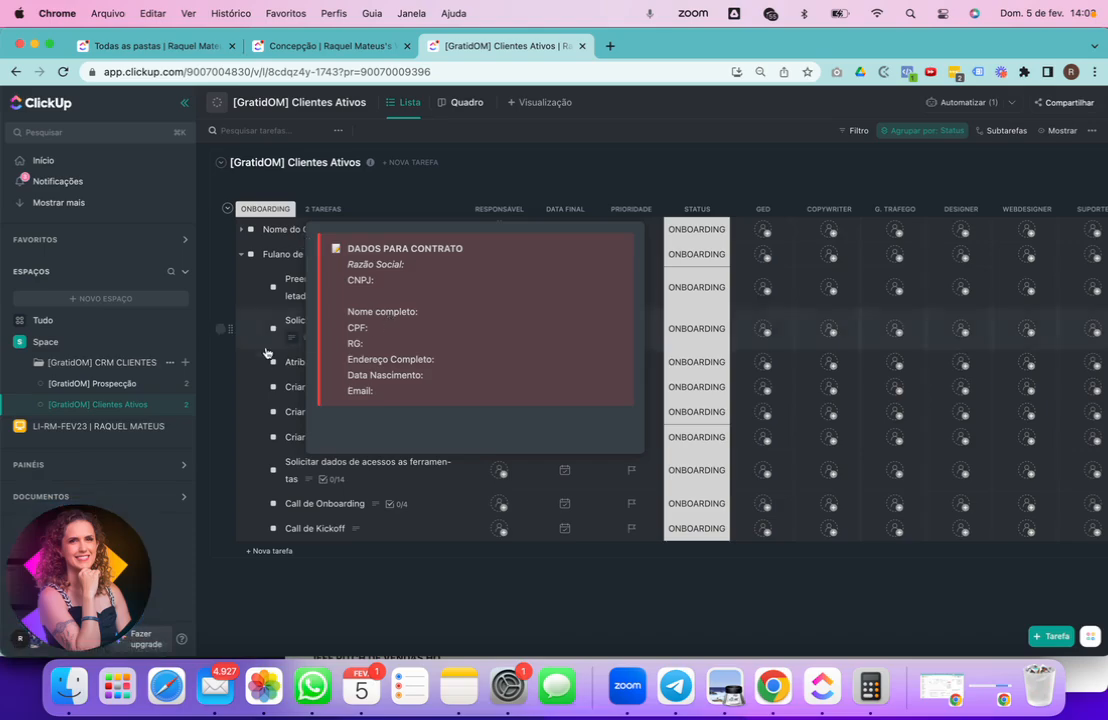
pyautogui.click(336, 326)
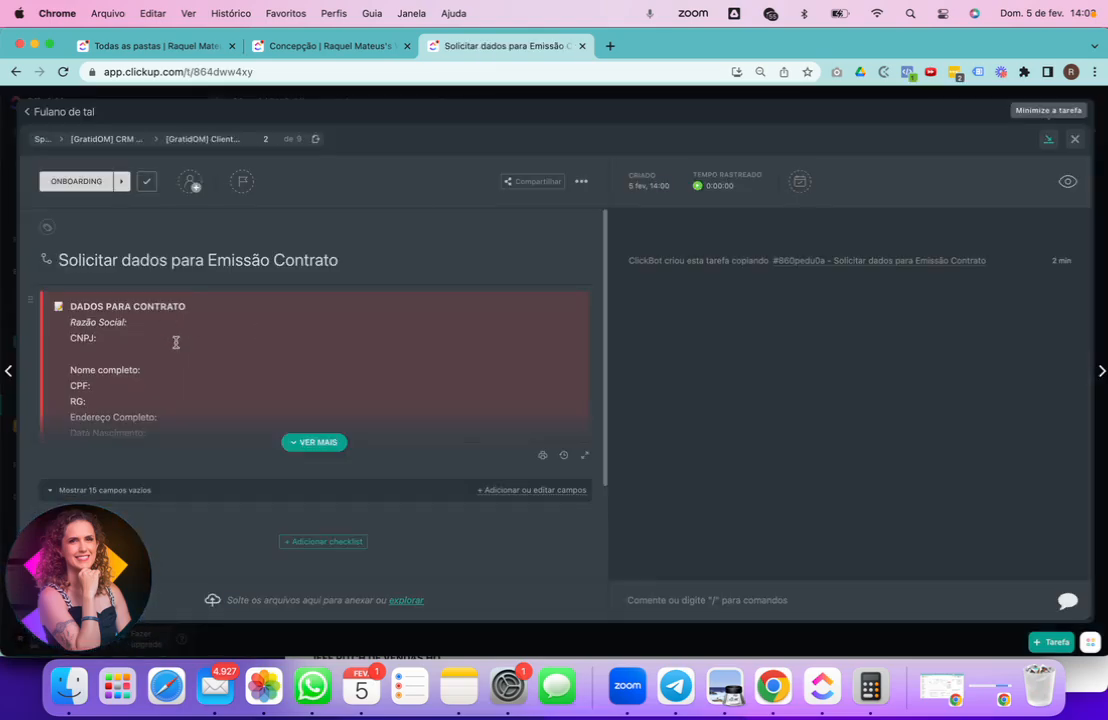
pyautogui.scroll(-3, 174, 335)
pyautogui.click(292, 319)
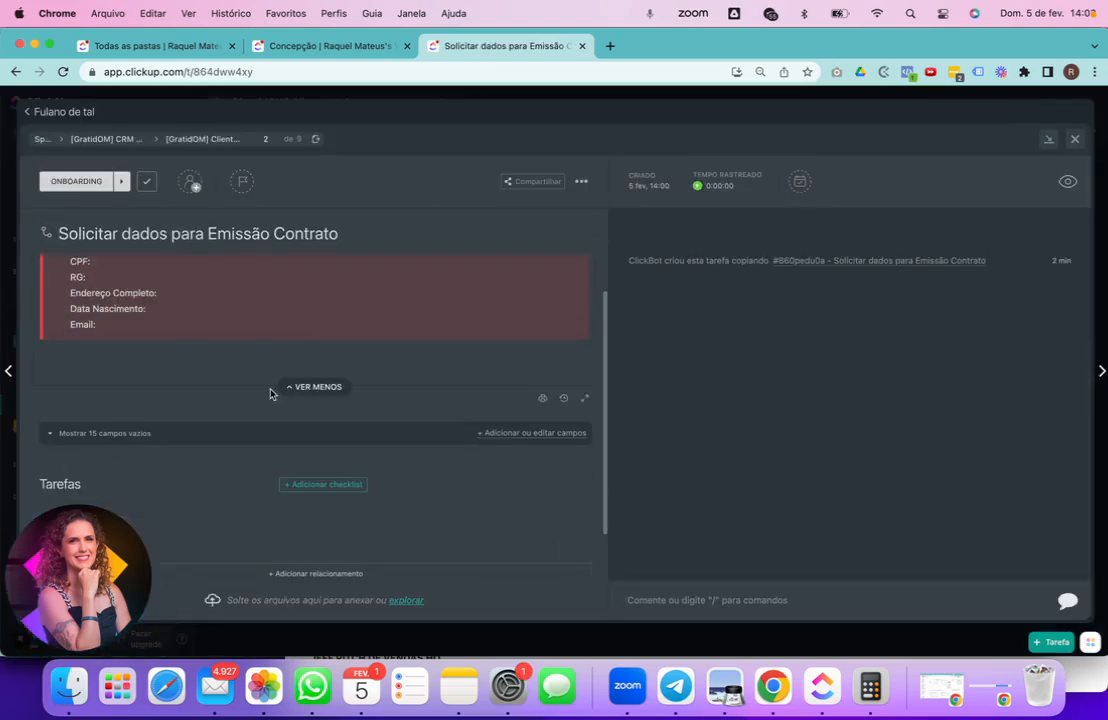
pyautogui.click(1074, 138)
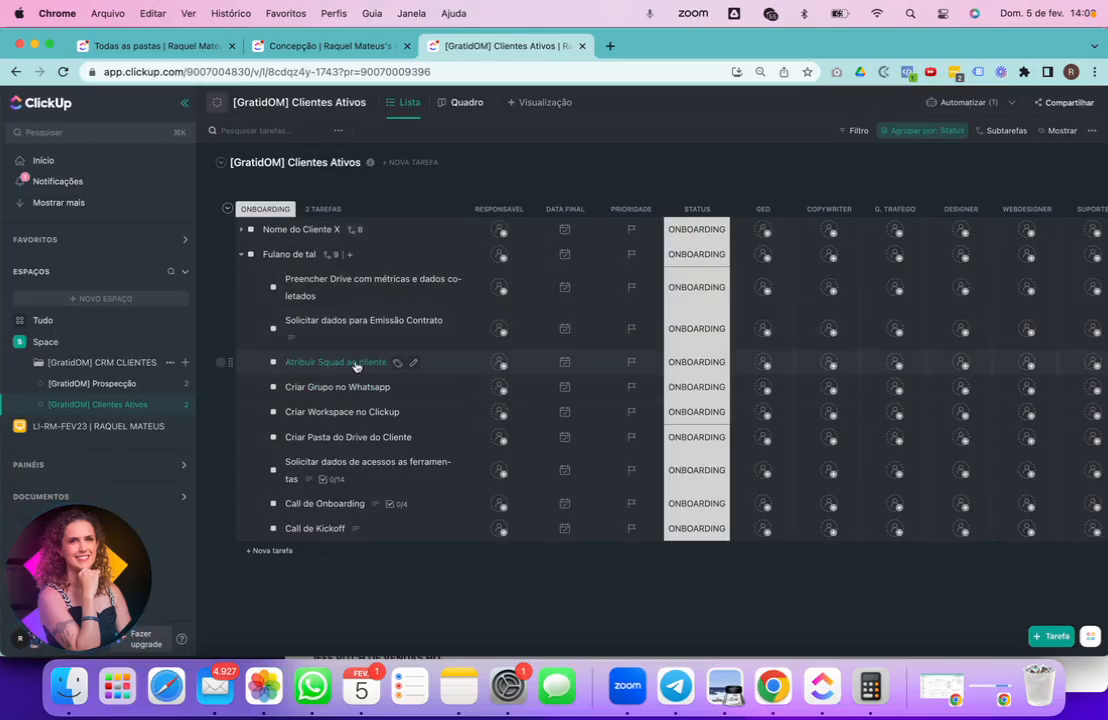
pyautogui.hscroll(3, 915, 445)
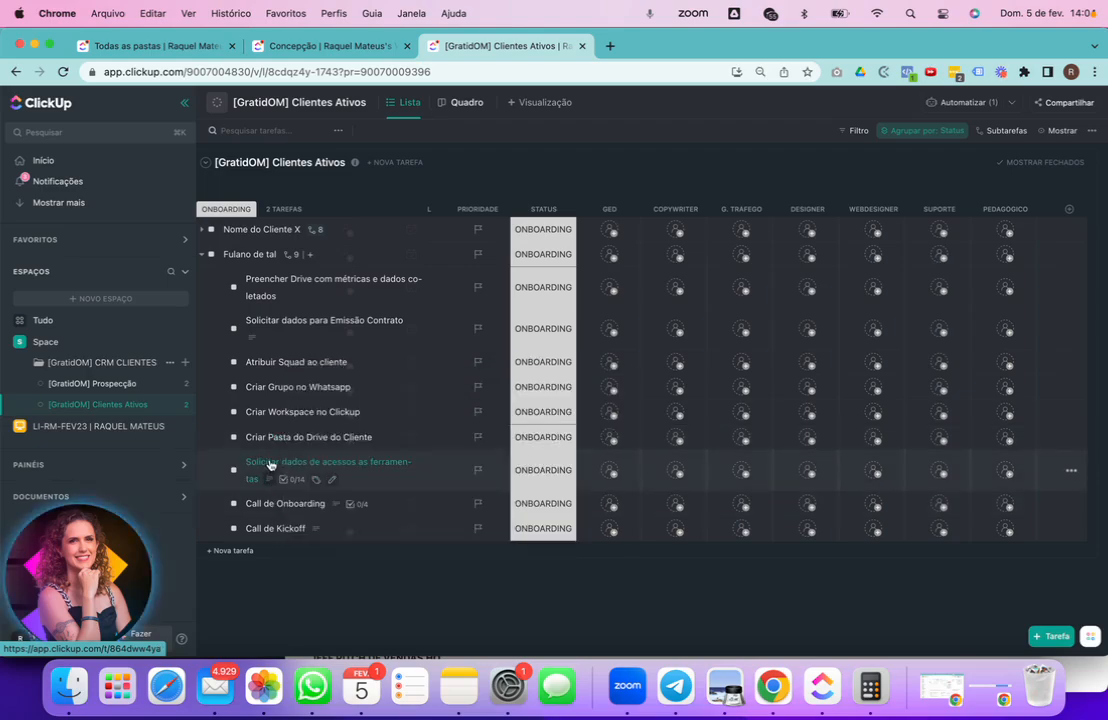
pyautogui.click(269, 464)
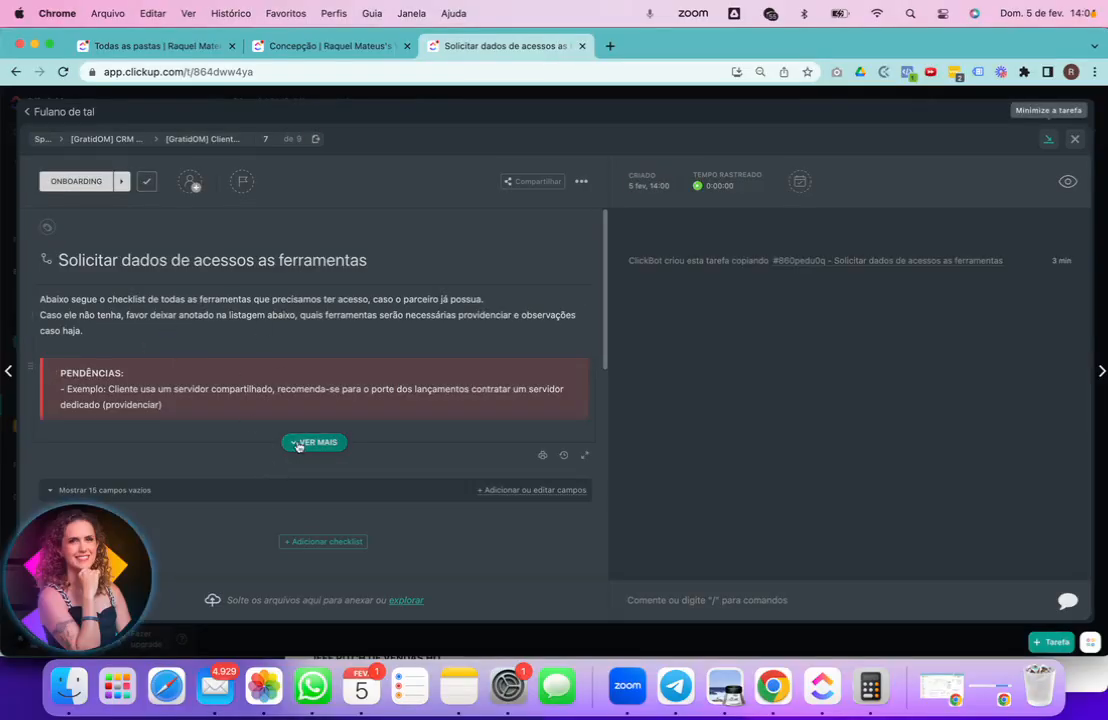
pyautogui.scroll(-2, 260, 438)
pyautogui.scroll(-5, 260, 438)
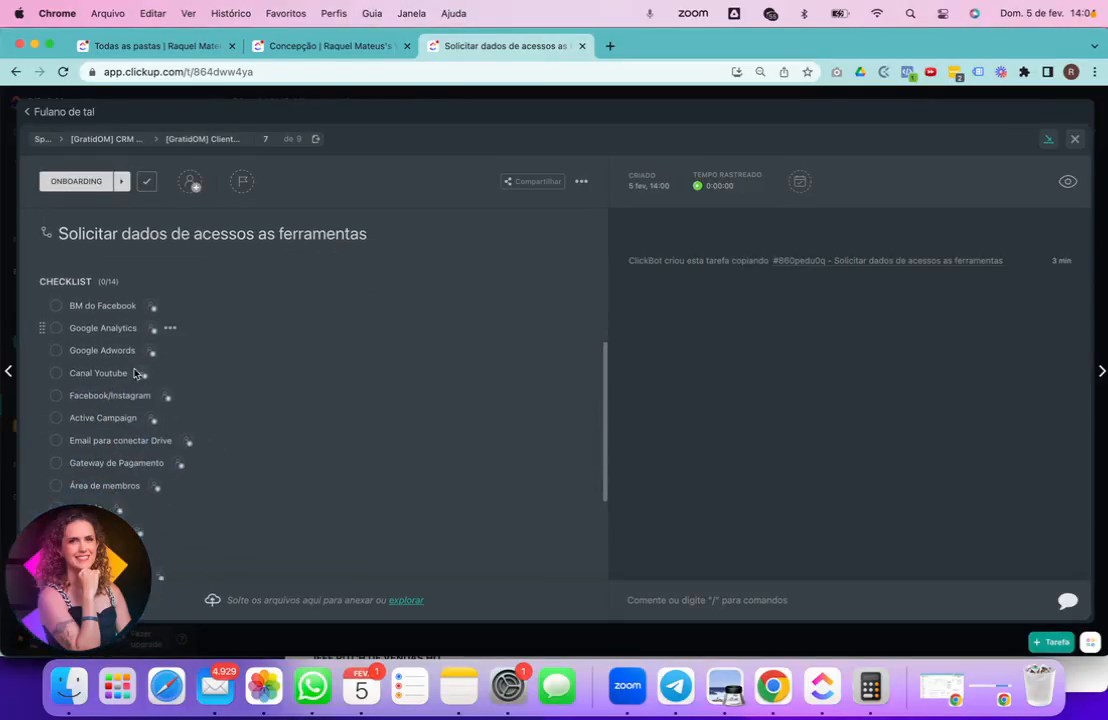
pyautogui.scroll(-3, 134, 457)
pyautogui.scroll(5, 125, 382)
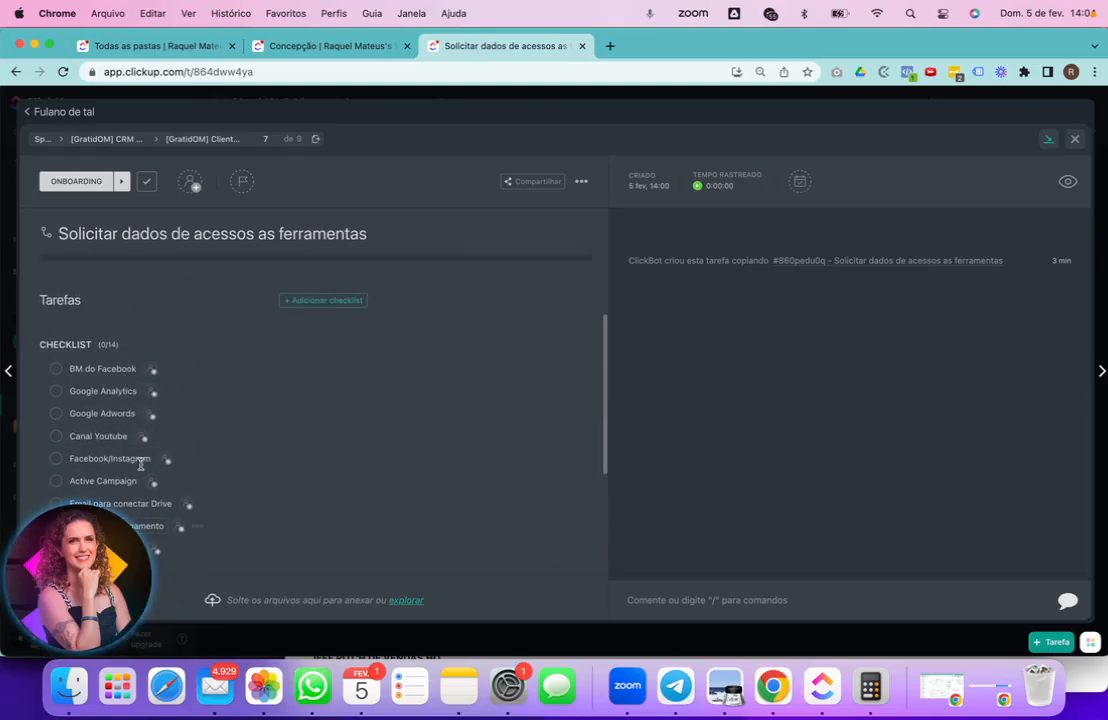
pyautogui.scroll(4, 322, 515)
pyautogui.scroll(1, 322, 515)
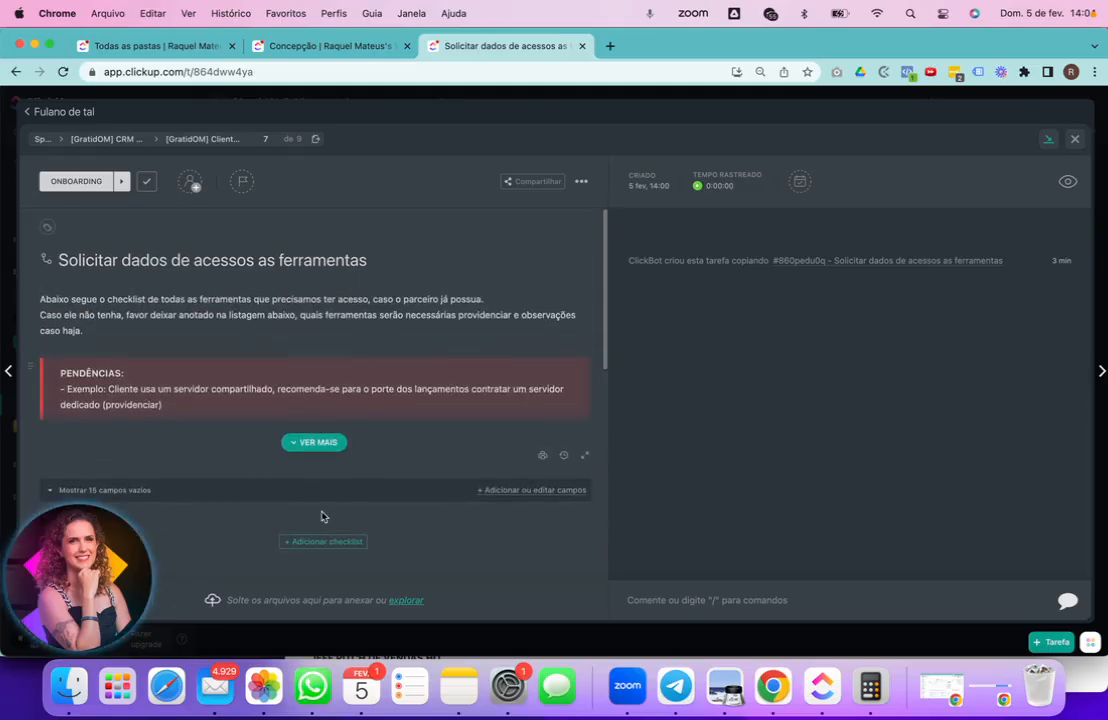
pyautogui.click(1074, 138)
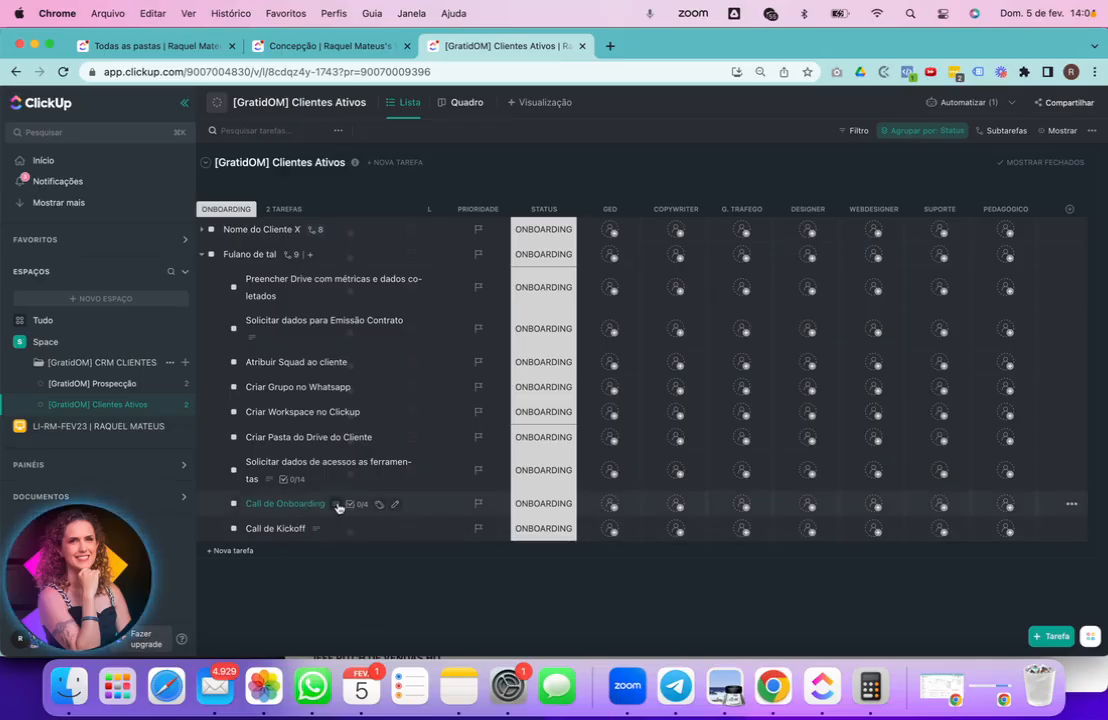
pyautogui.moveTo(338, 506)
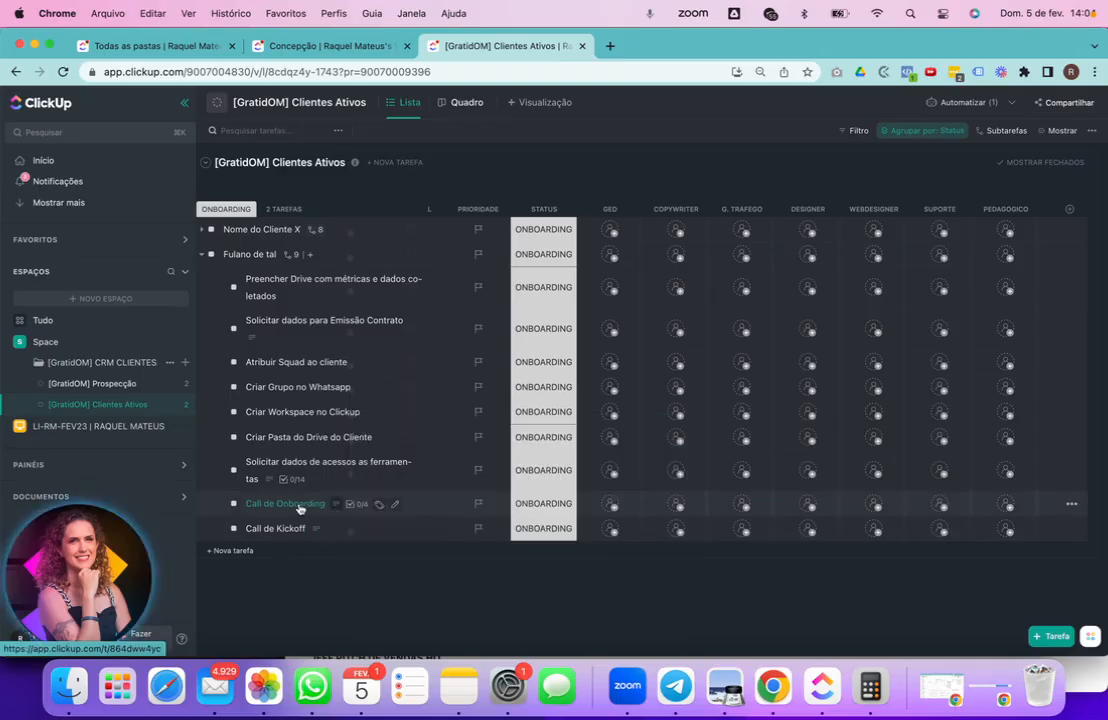
pyautogui.click(297, 504)
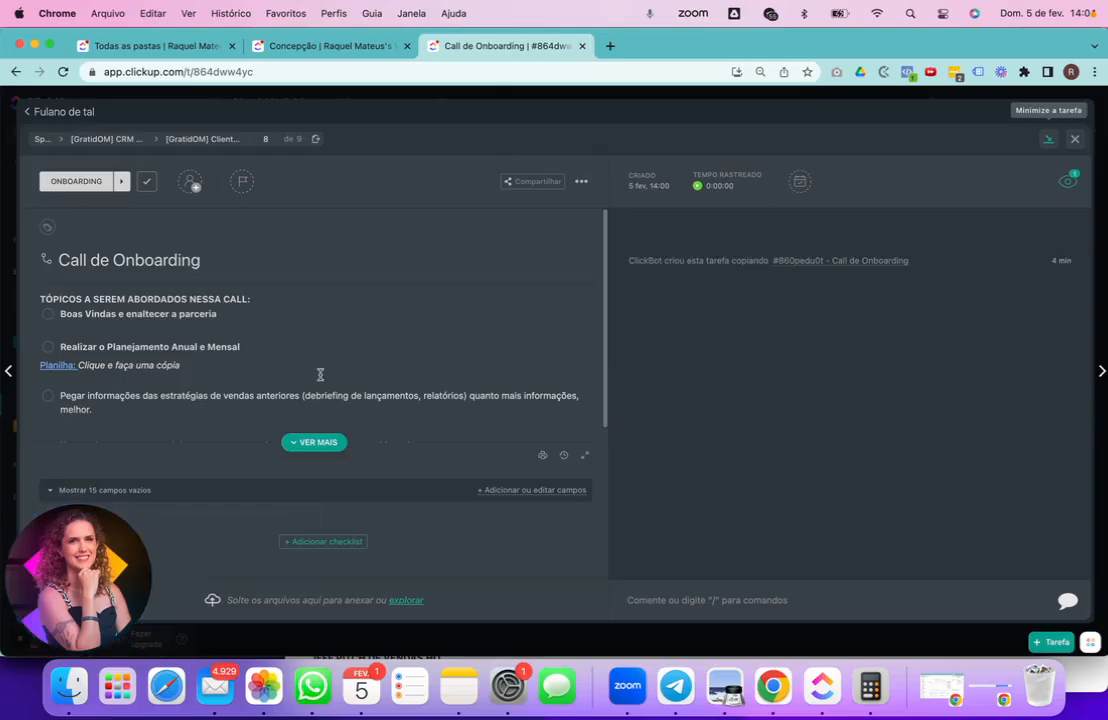
pyautogui.click(314, 442)
pyautogui.moveTo(138, 314); pyautogui.dragTo(163, 310)
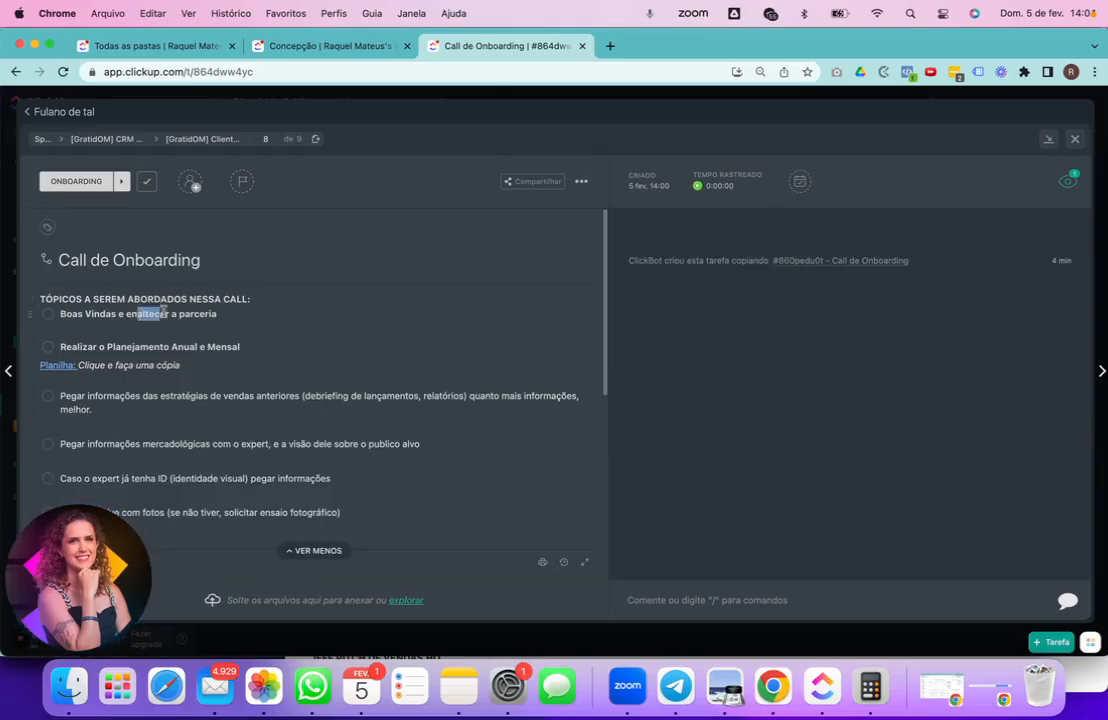
pyautogui.click(217, 314)
pyautogui.moveTo(240, 347); pyautogui.dragTo(85, 346)
pyautogui.click(151, 424)
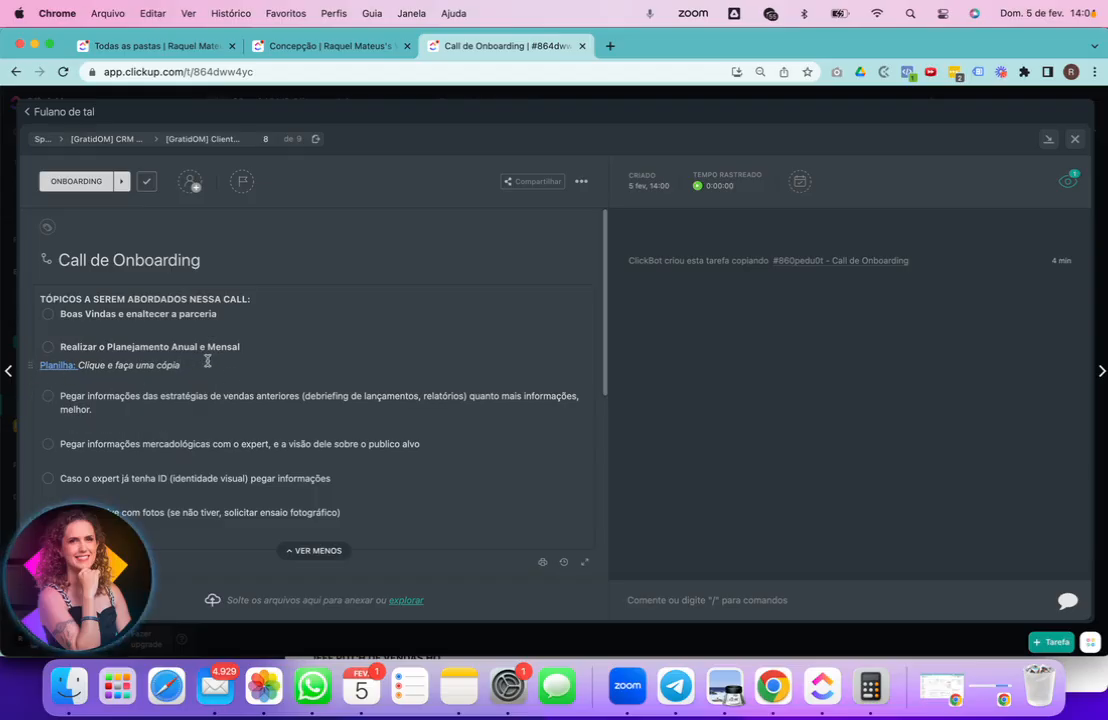
pyautogui.click(34, 361)
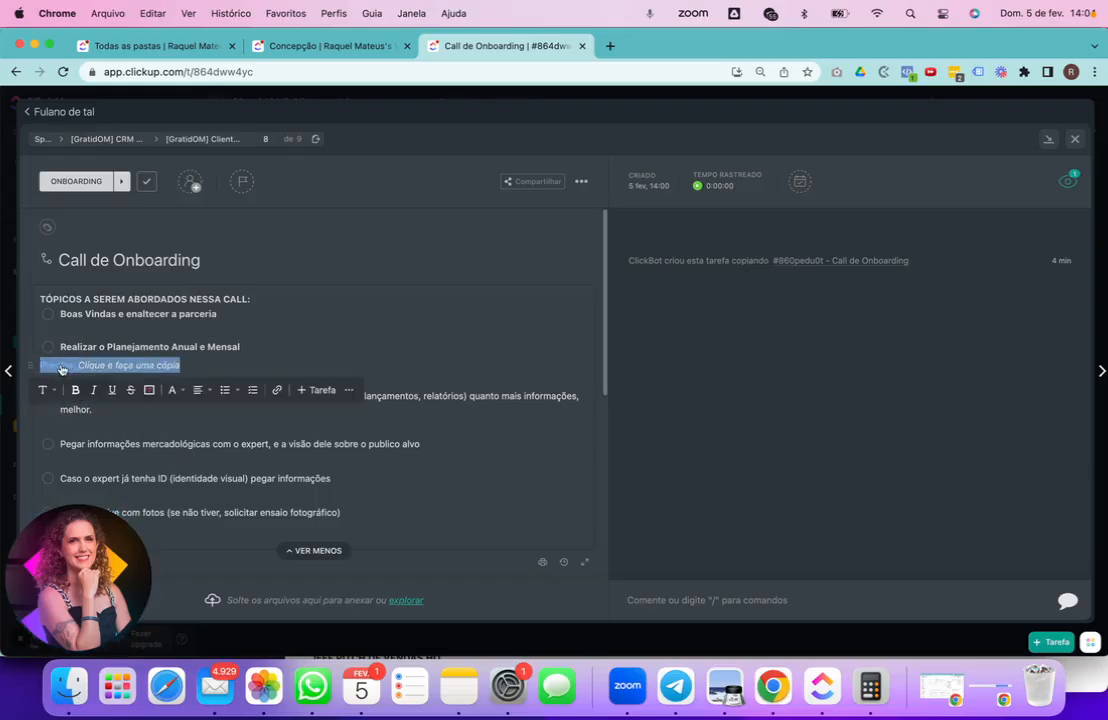
pyautogui.click(181, 367)
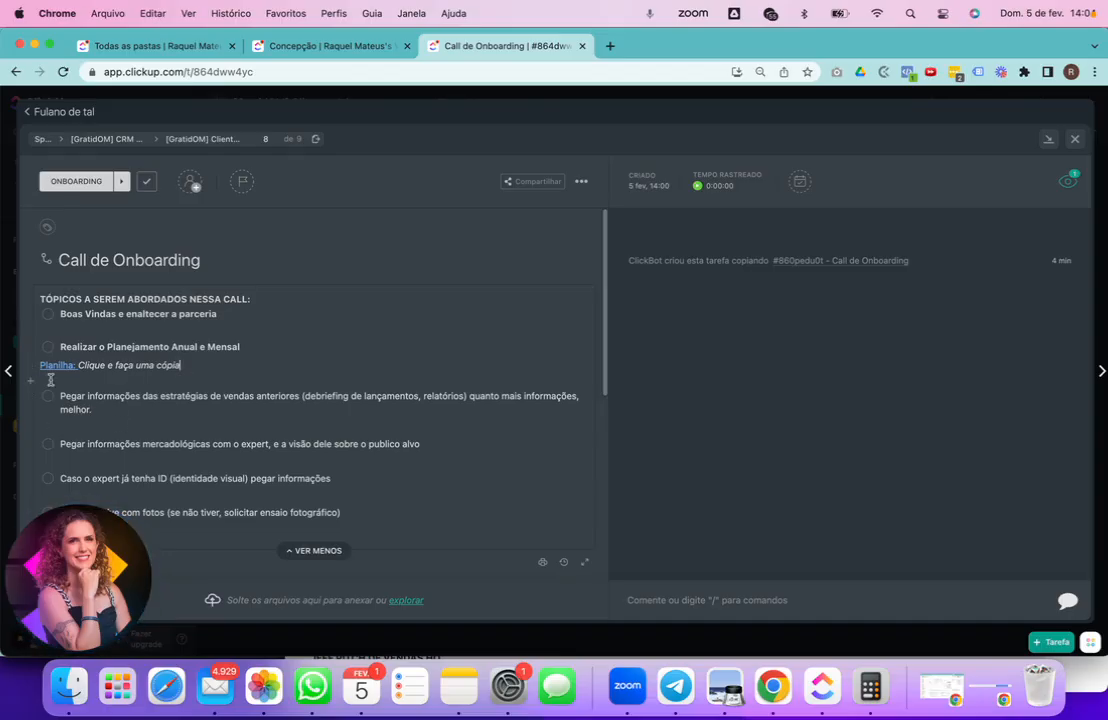
pyautogui.scroll(-2, 233, 449)
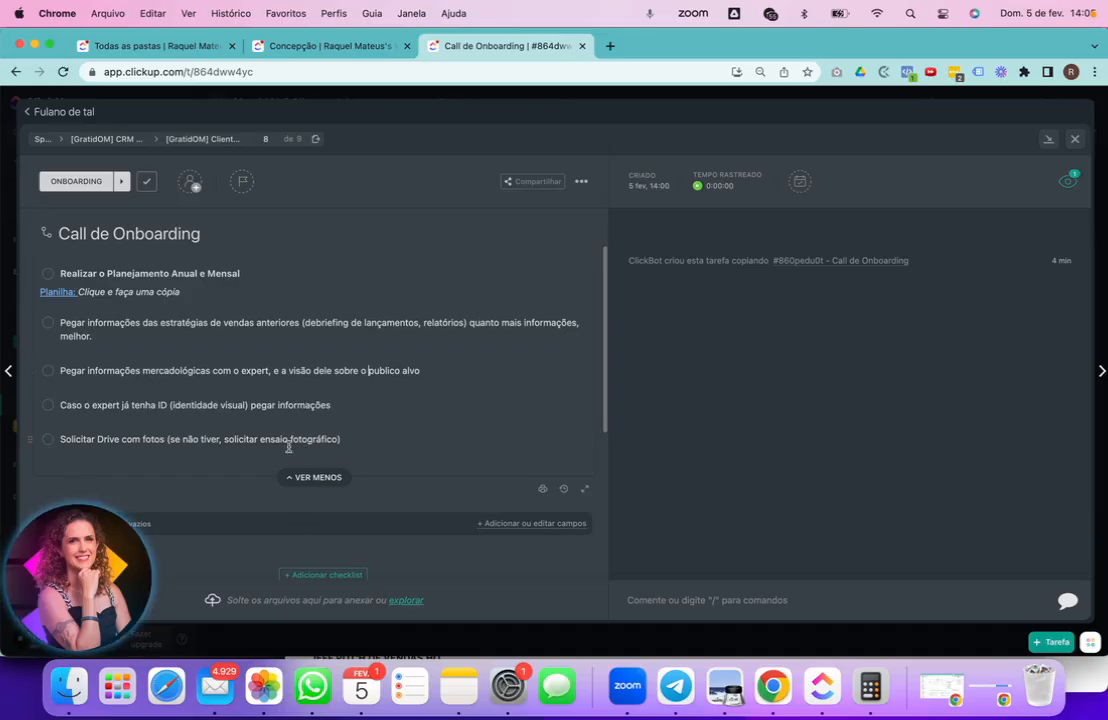
pyautogui.click(1074, 139)
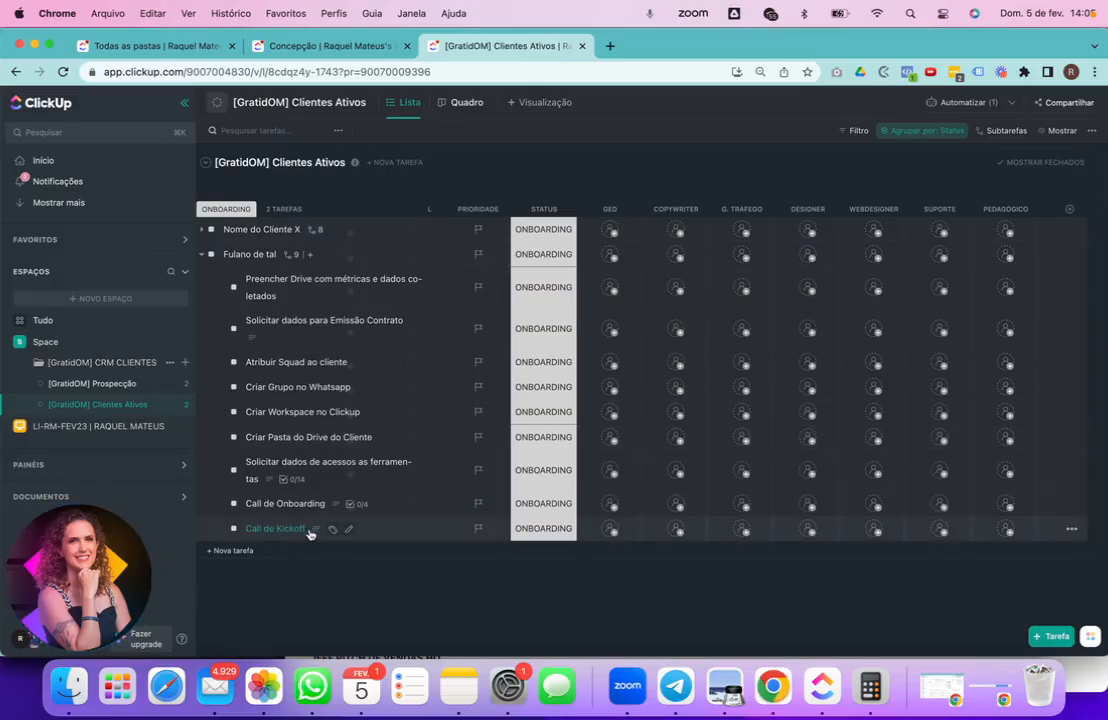
pyautogui.moveTo(318, 530)
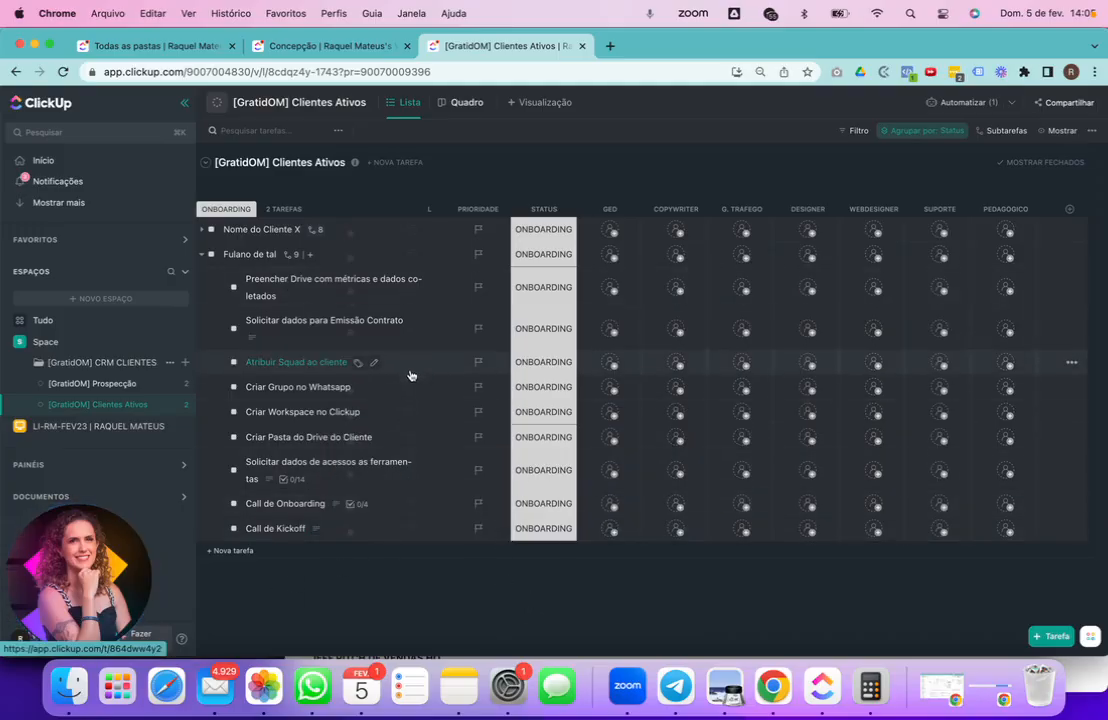
pyautogui.click(957, 102)
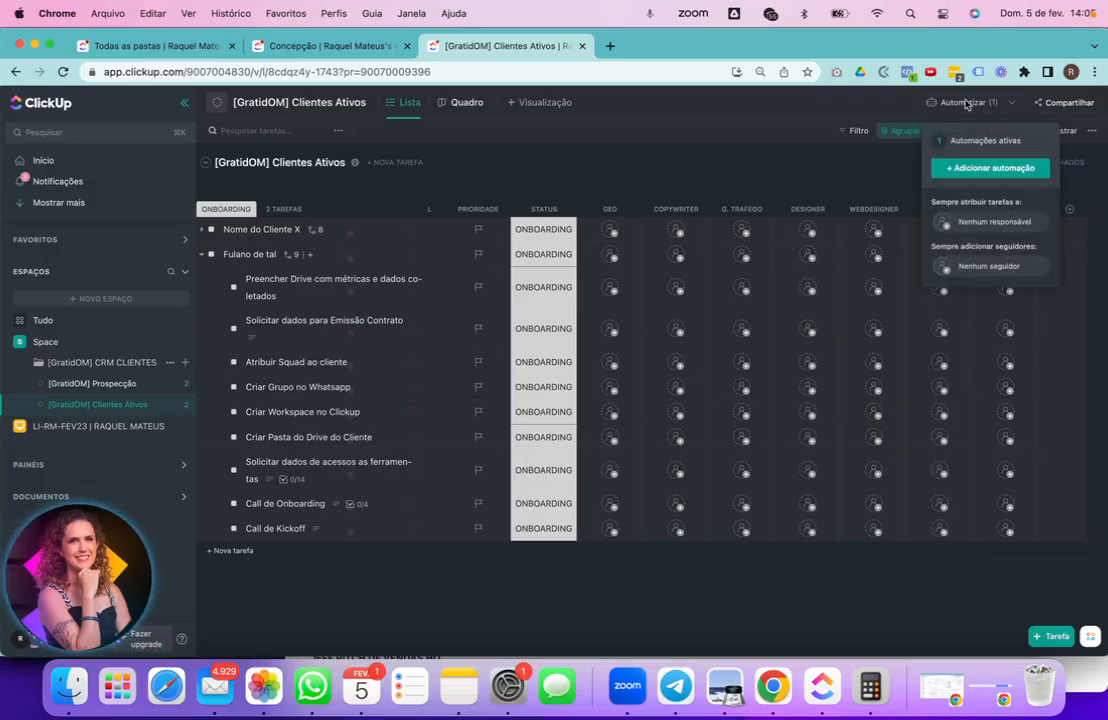
pyautogui.click(972, 146)
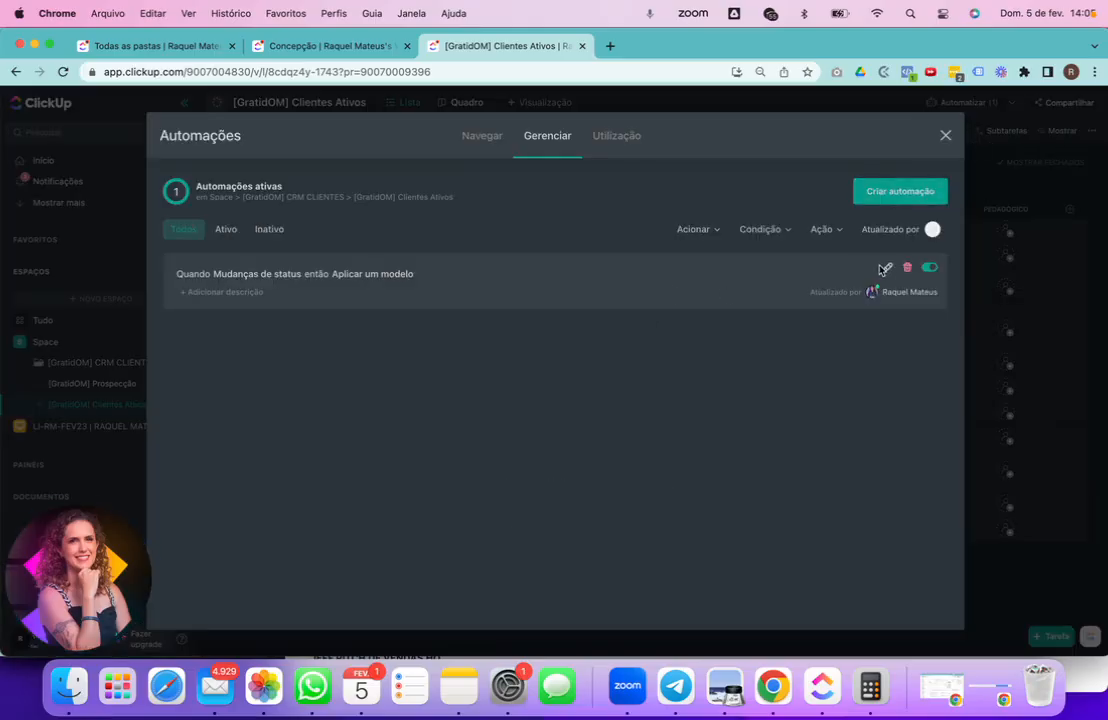
pyautogui.click(881, 267)
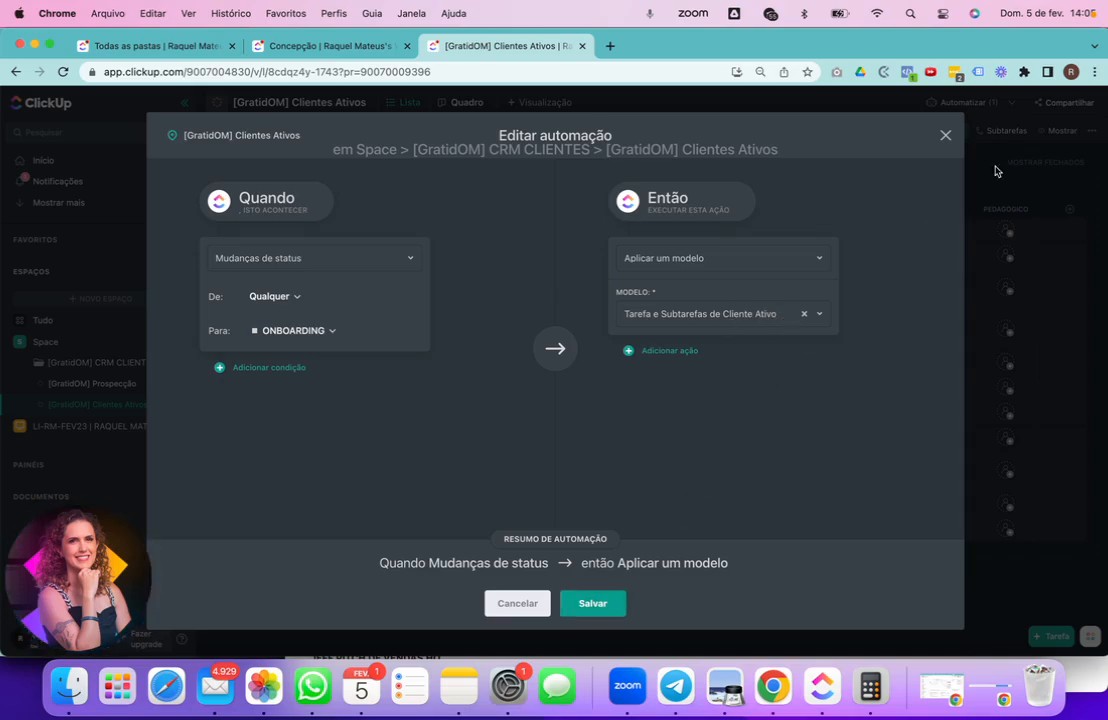
pyautogui.click(944, 135)
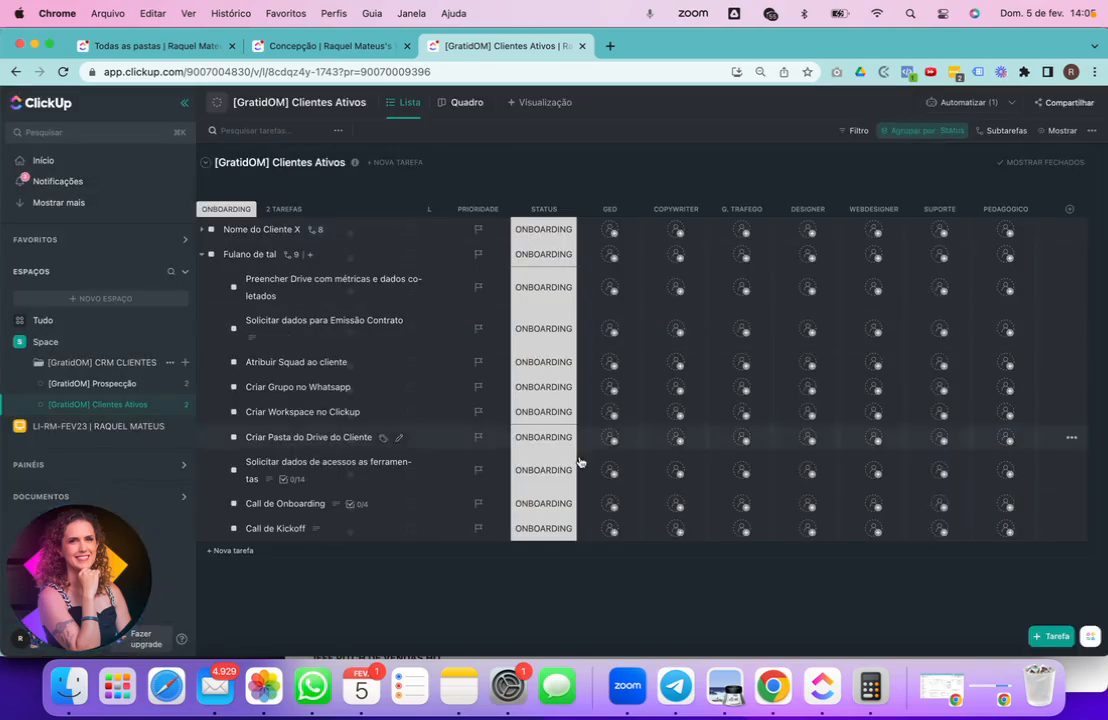